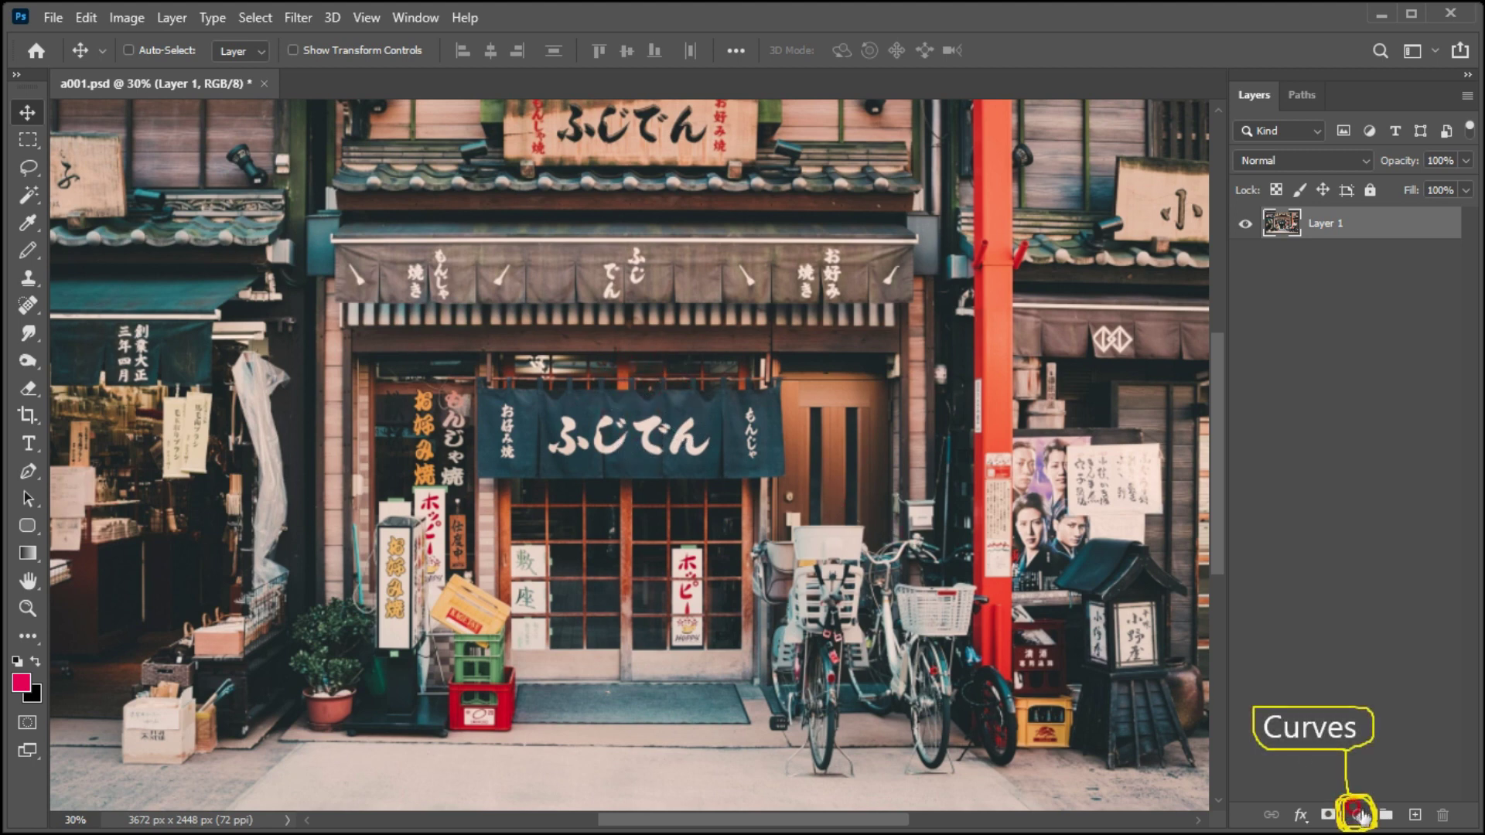
Add a Curves adjustment layer and shape its RGB curve with points at input 100, output 153 and input 182, output 195
click(1358, 815)
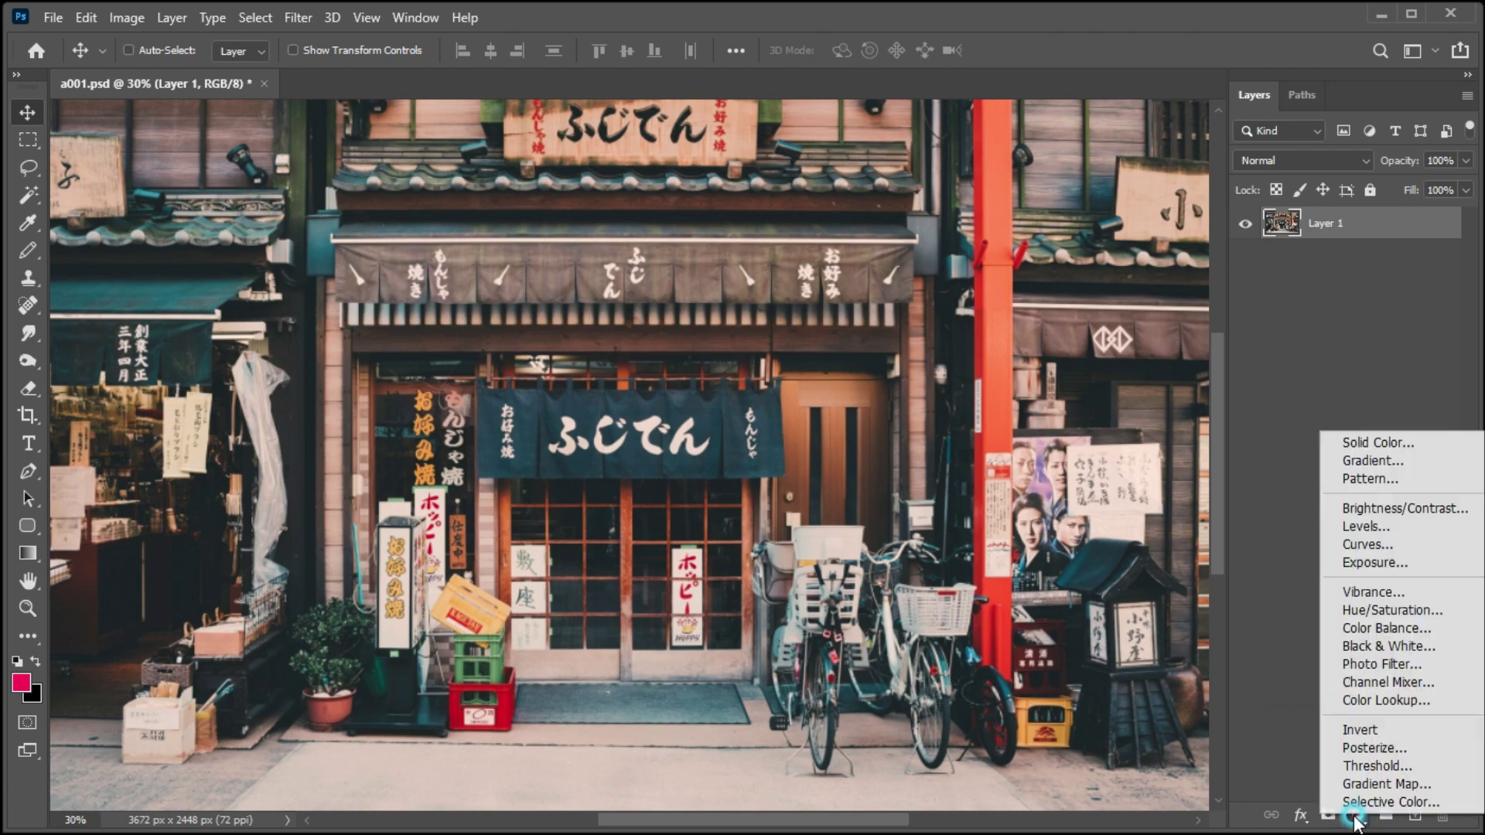
click(1363, 545)
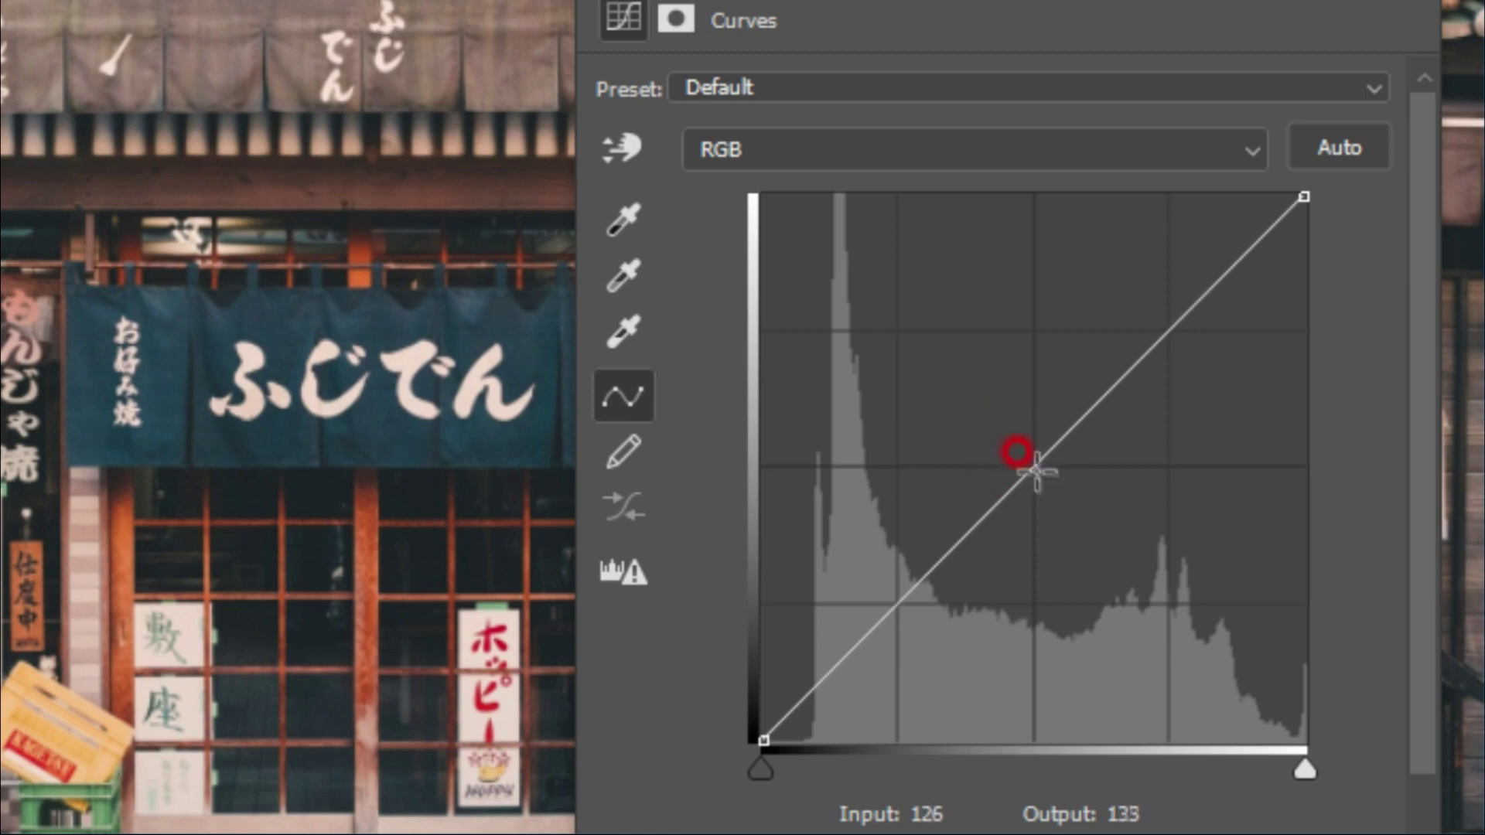
drag(1036, 470, 976, 412)
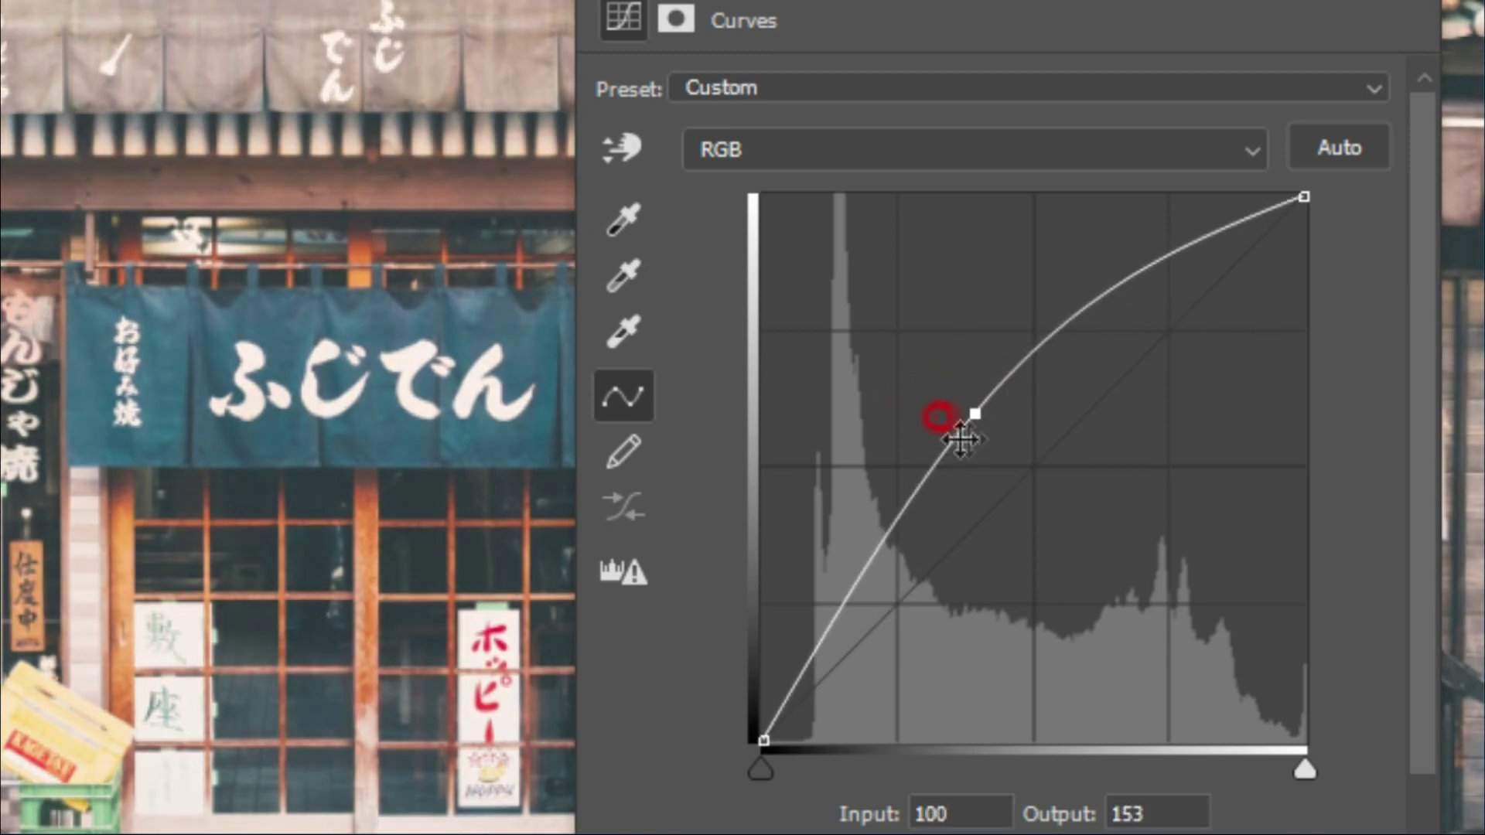
drag(1106, 274, 1146, 340)
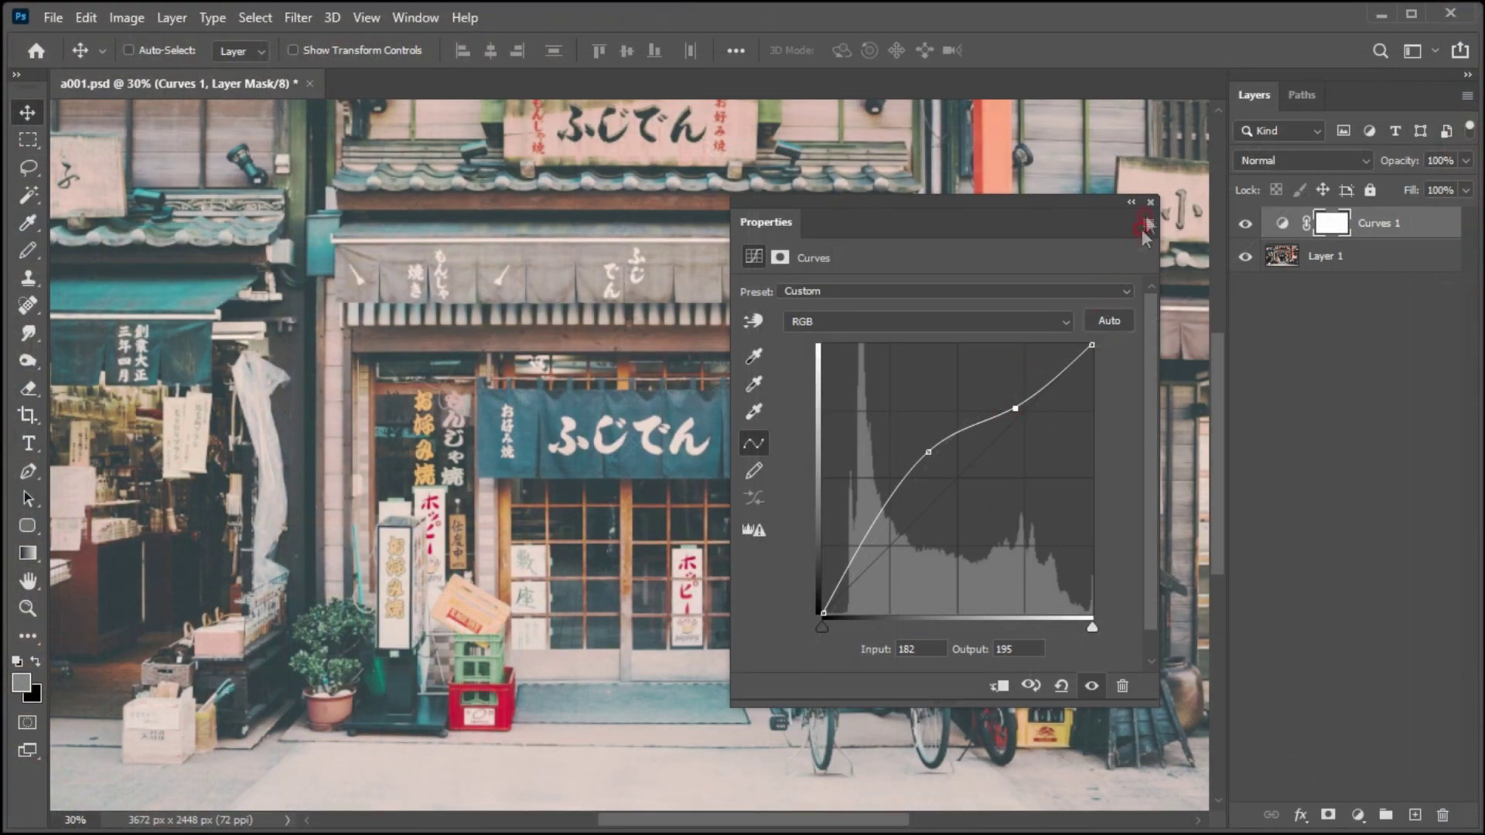
click(1149, 202)
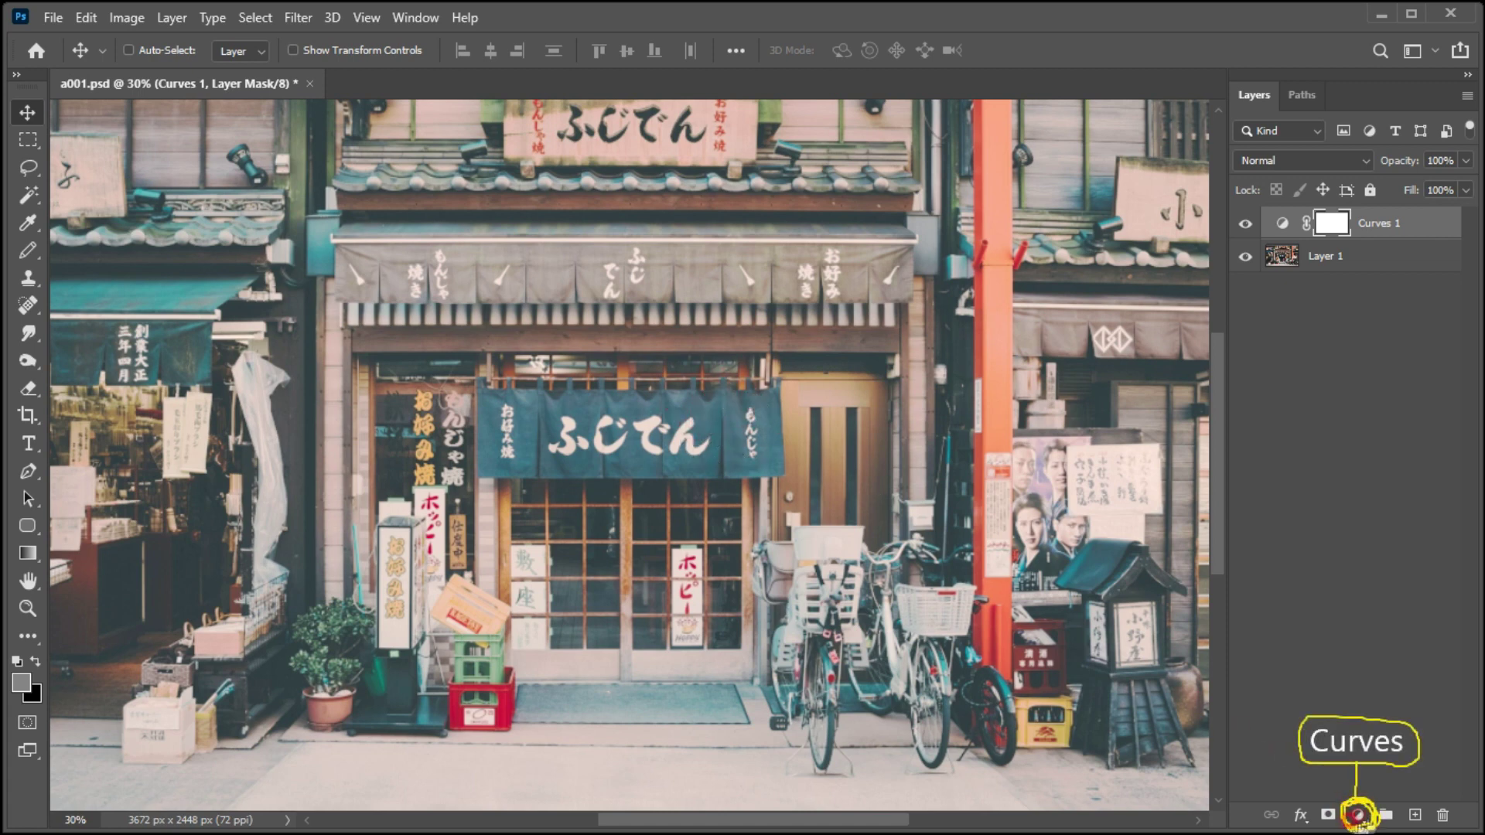
Add a second Curves adjustment layer and raise its Blue channel curve with a point at input 109, output 145
click(1357, 814)
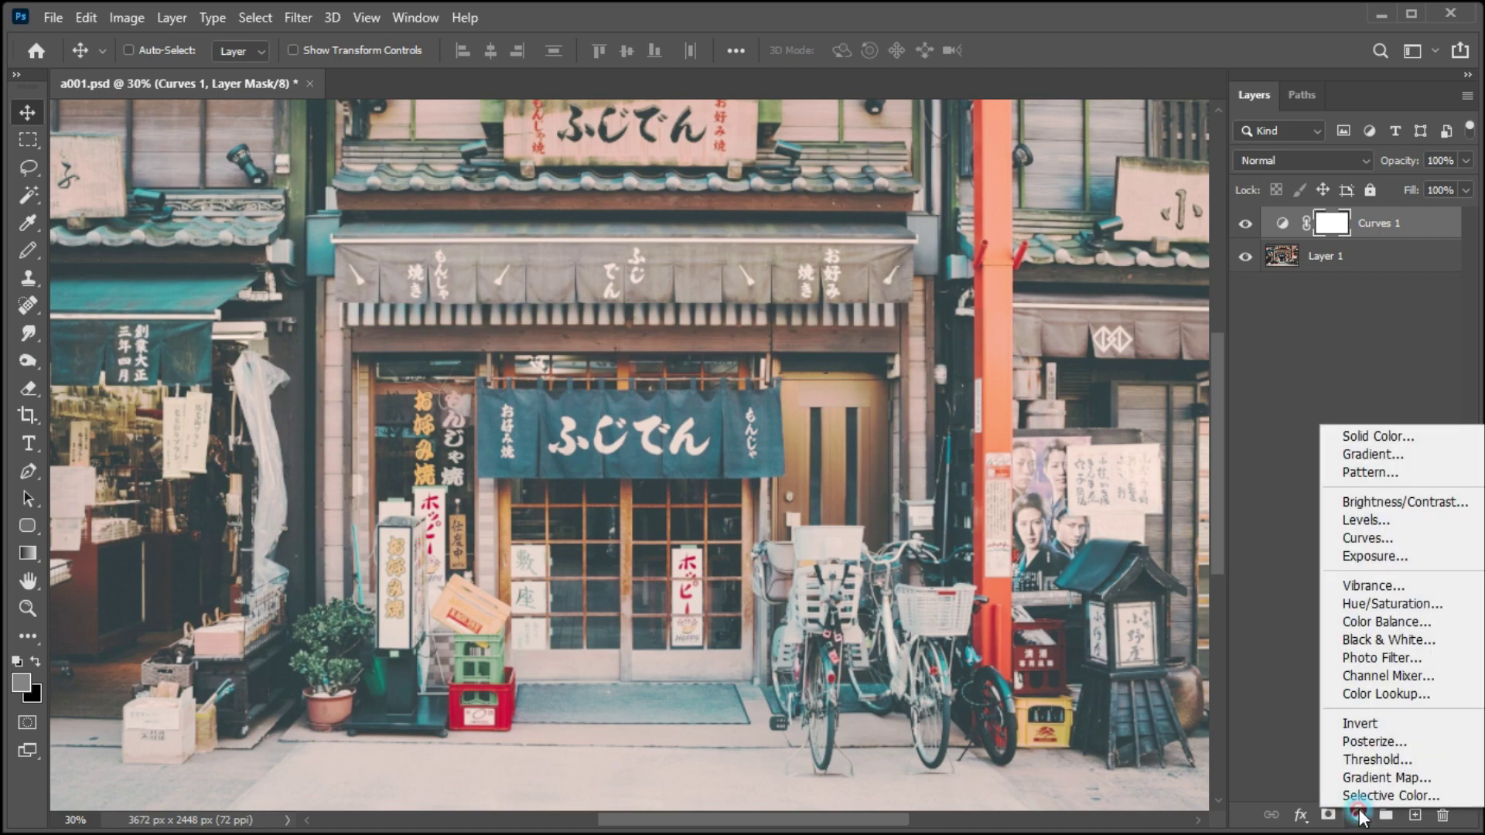
click(1365, 539)
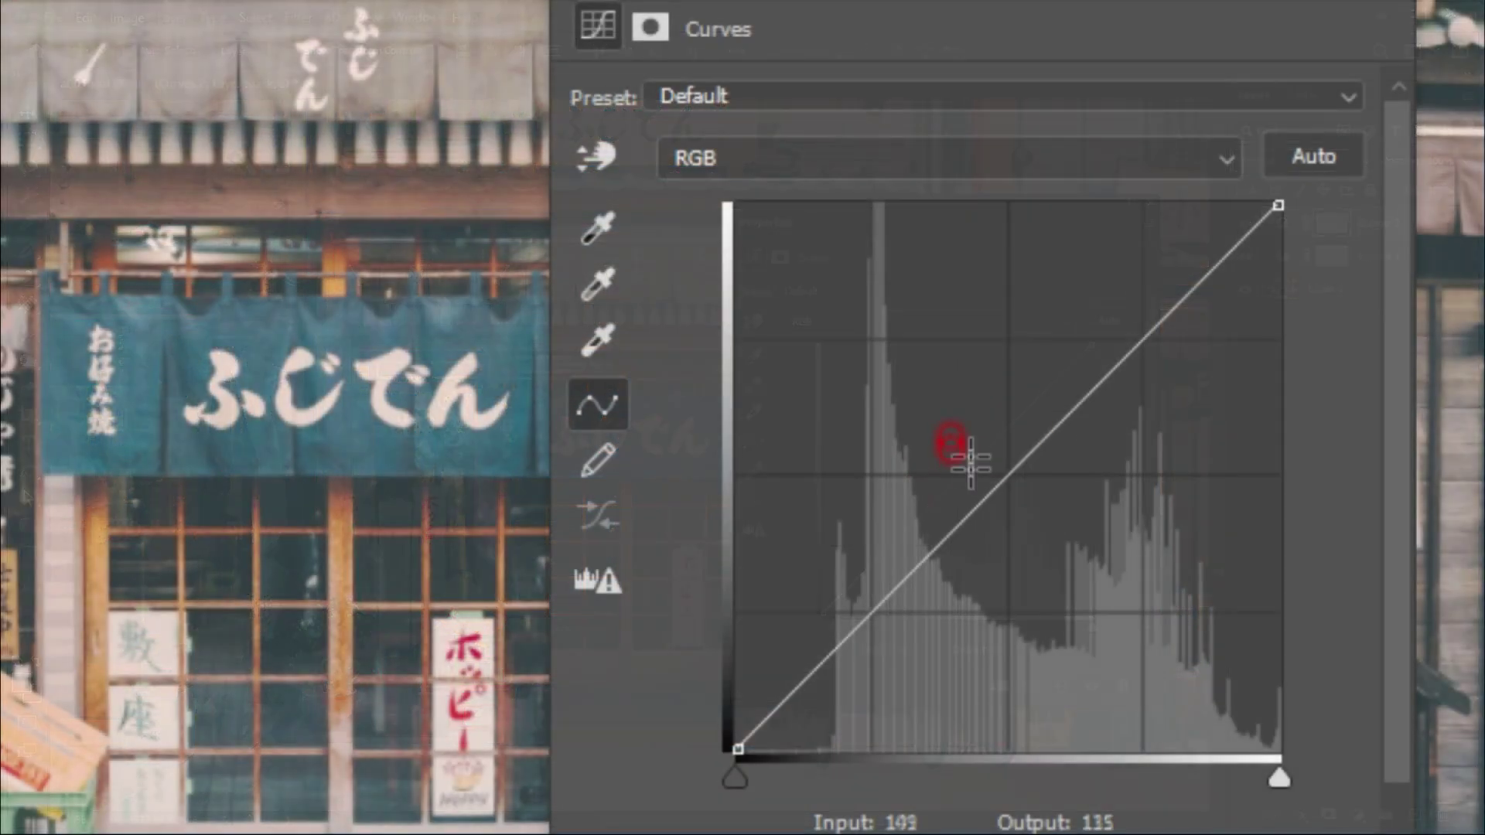
click(959, 157)
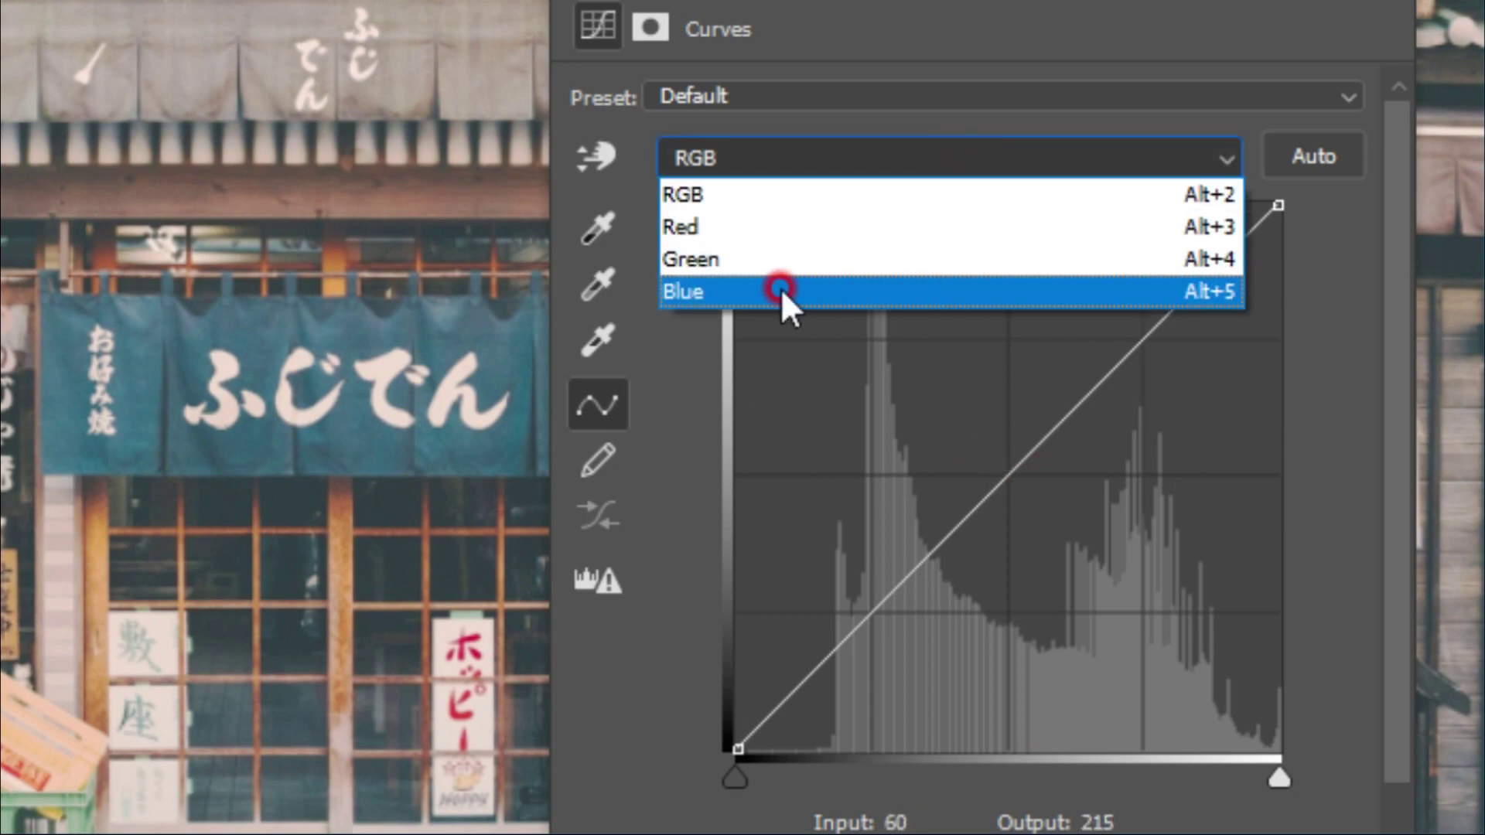
click(841, 295)
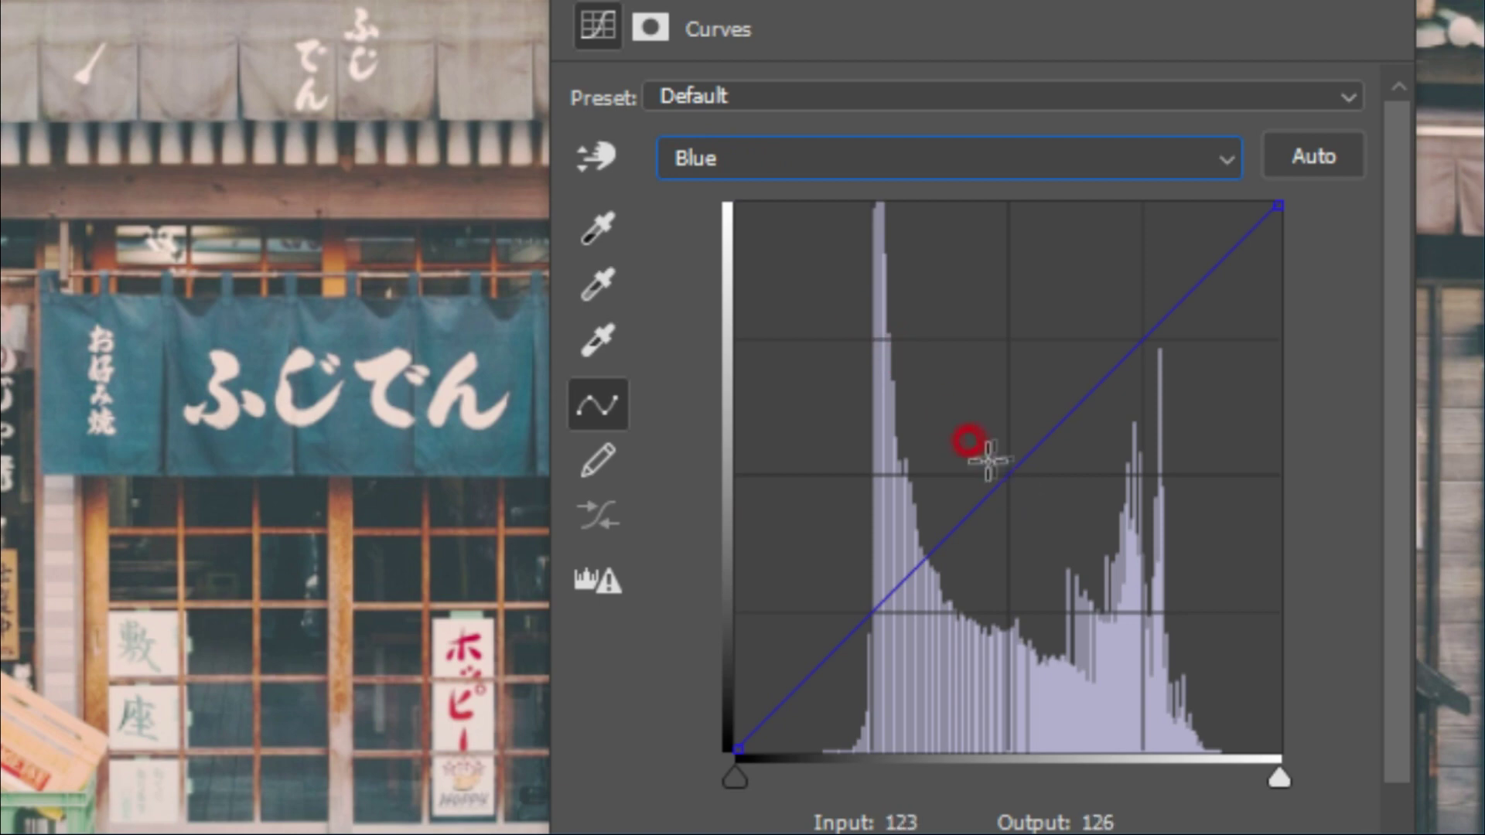
drag(1035, 485, 969, 439)
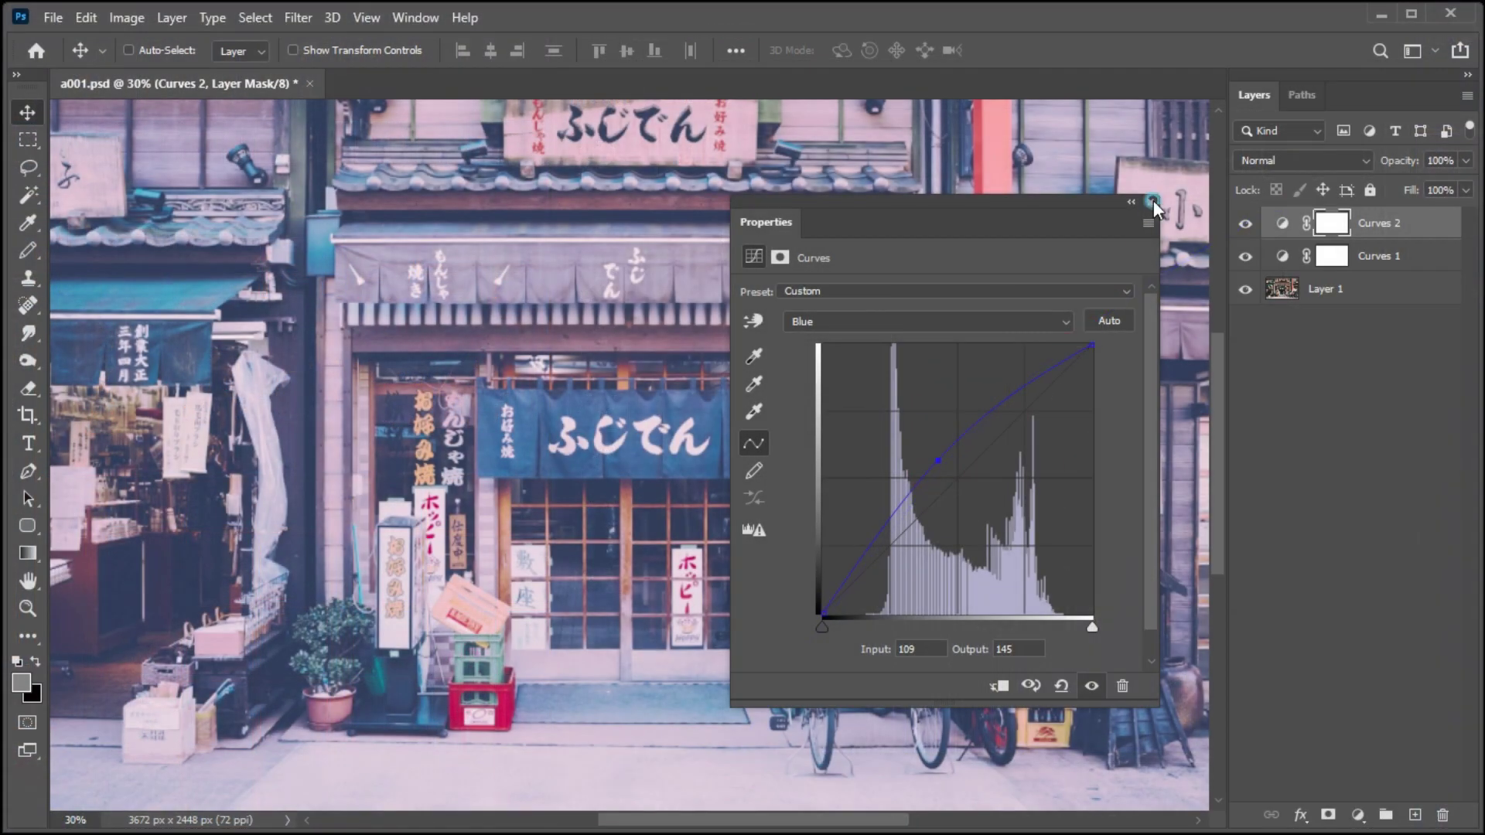
click(1152, 202)
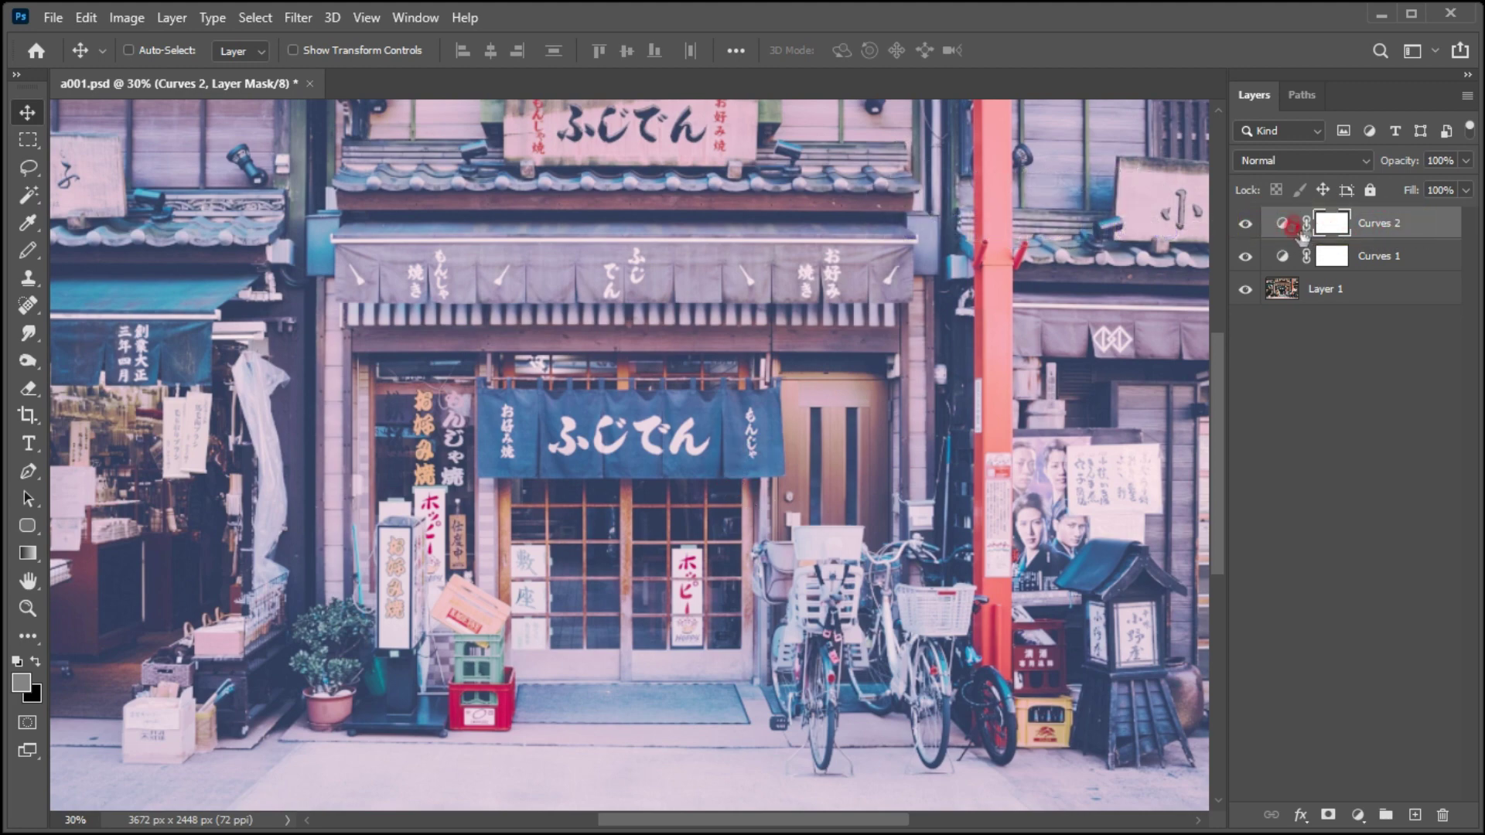
Set Curves 2 to Blend If Green with the underlying layer's highlight slider split to 119 / 214, and lower its opacity to 75%
right_click(1357, 221)
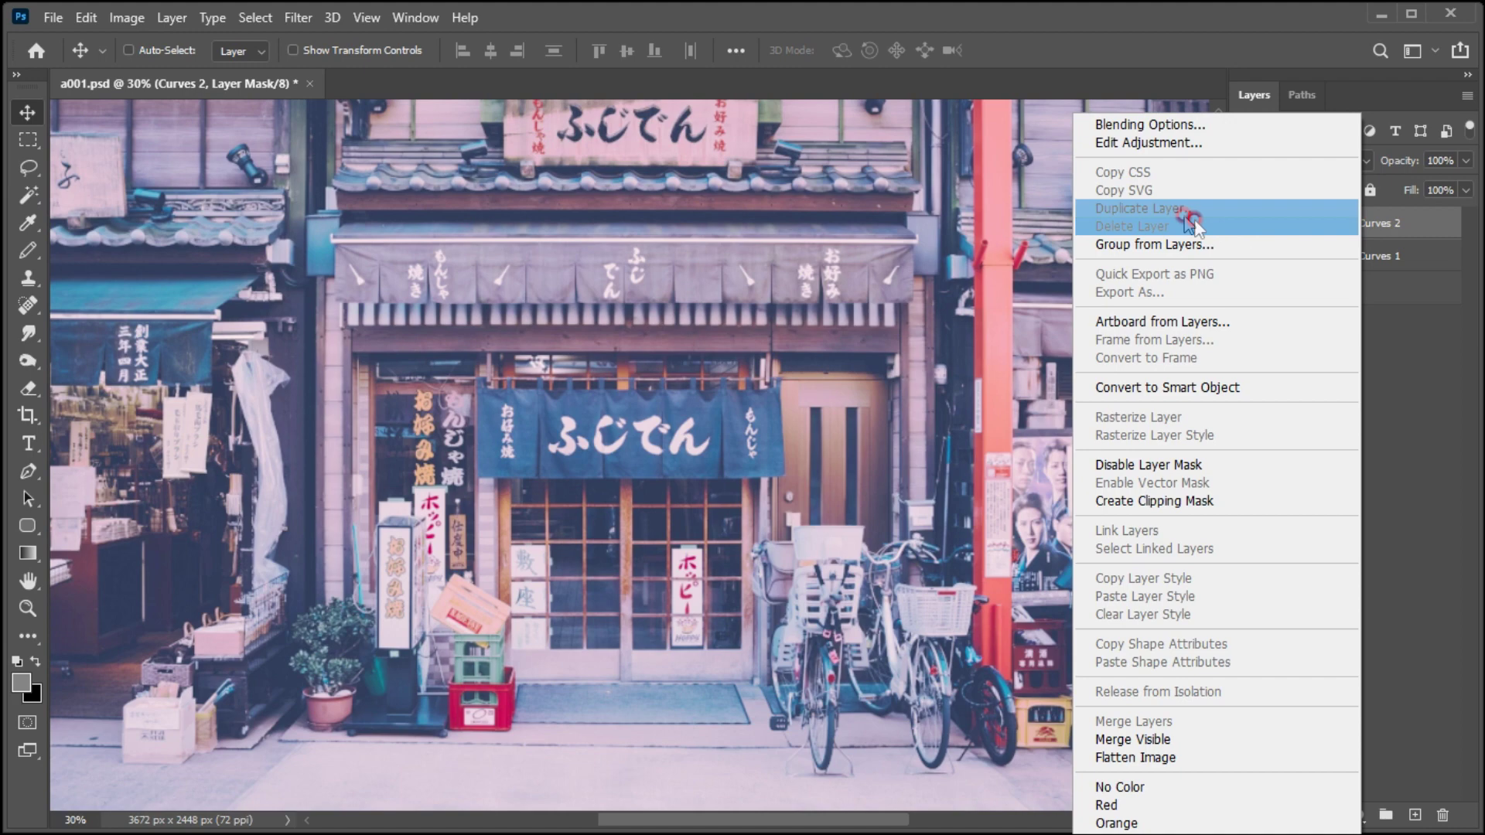
click(1135, 125)
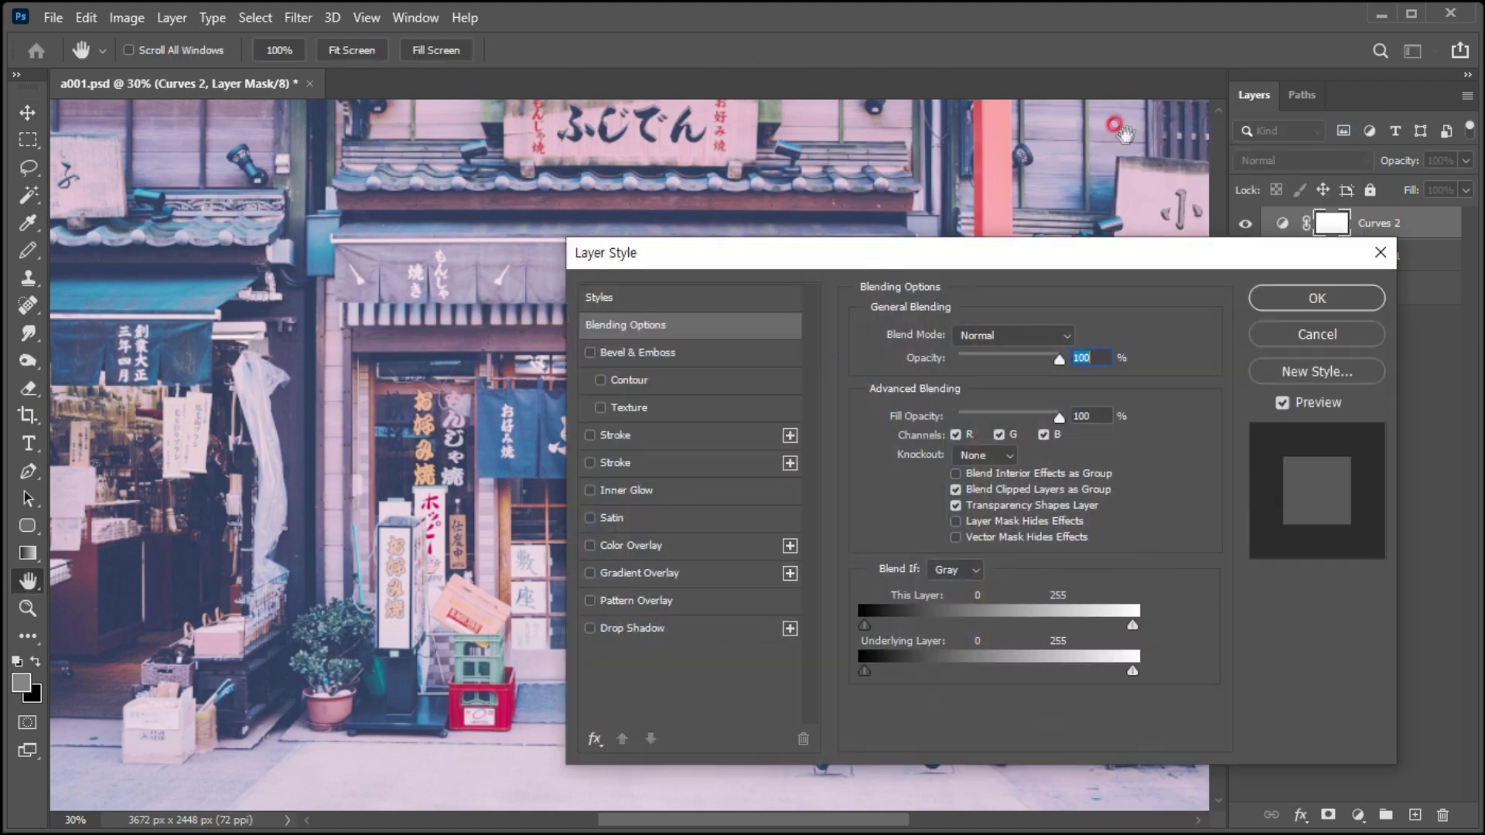
drag(1073, 245, 1007, 133)
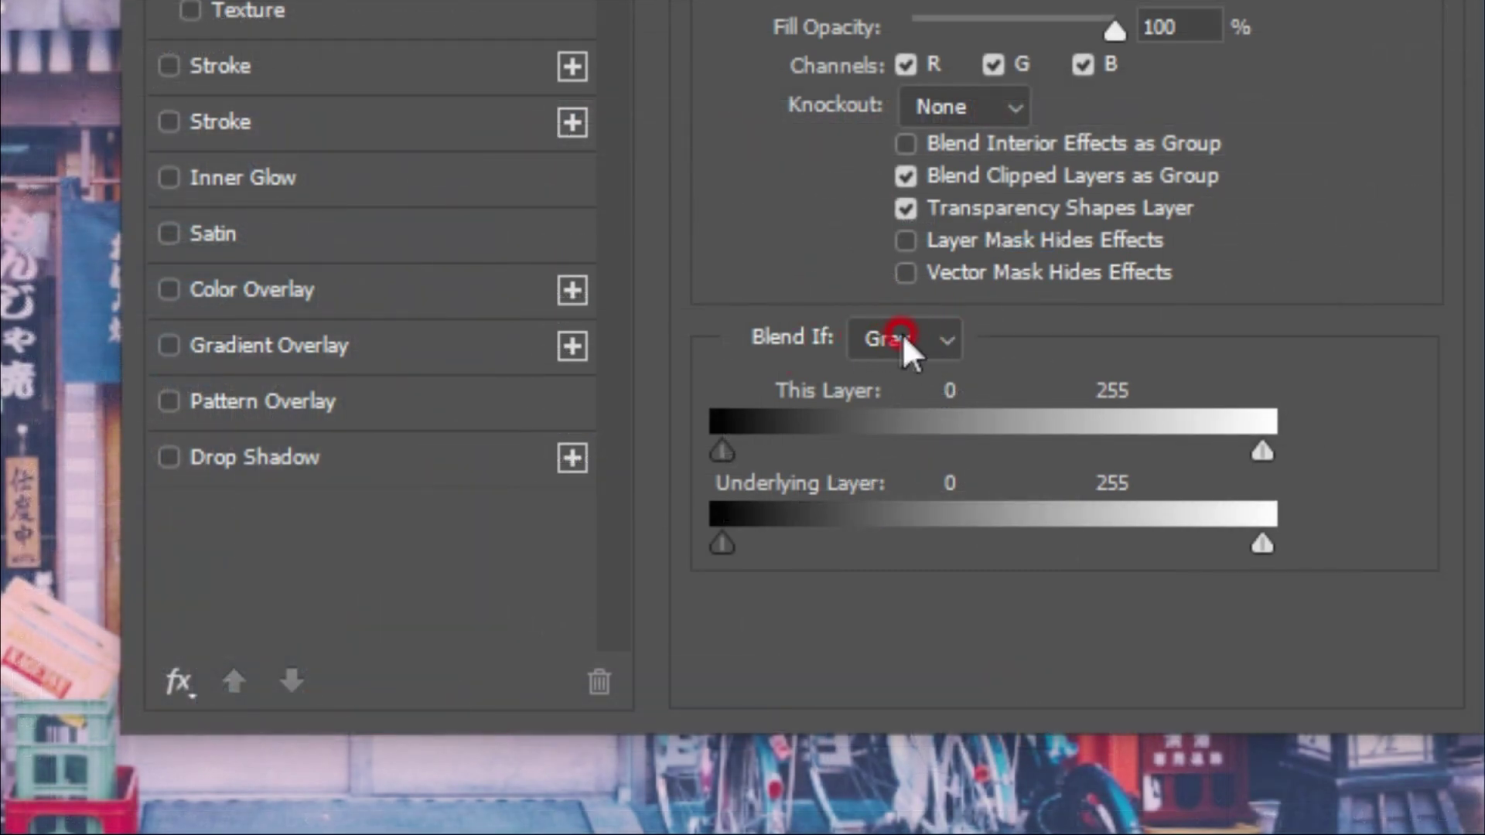
click(909, 344)
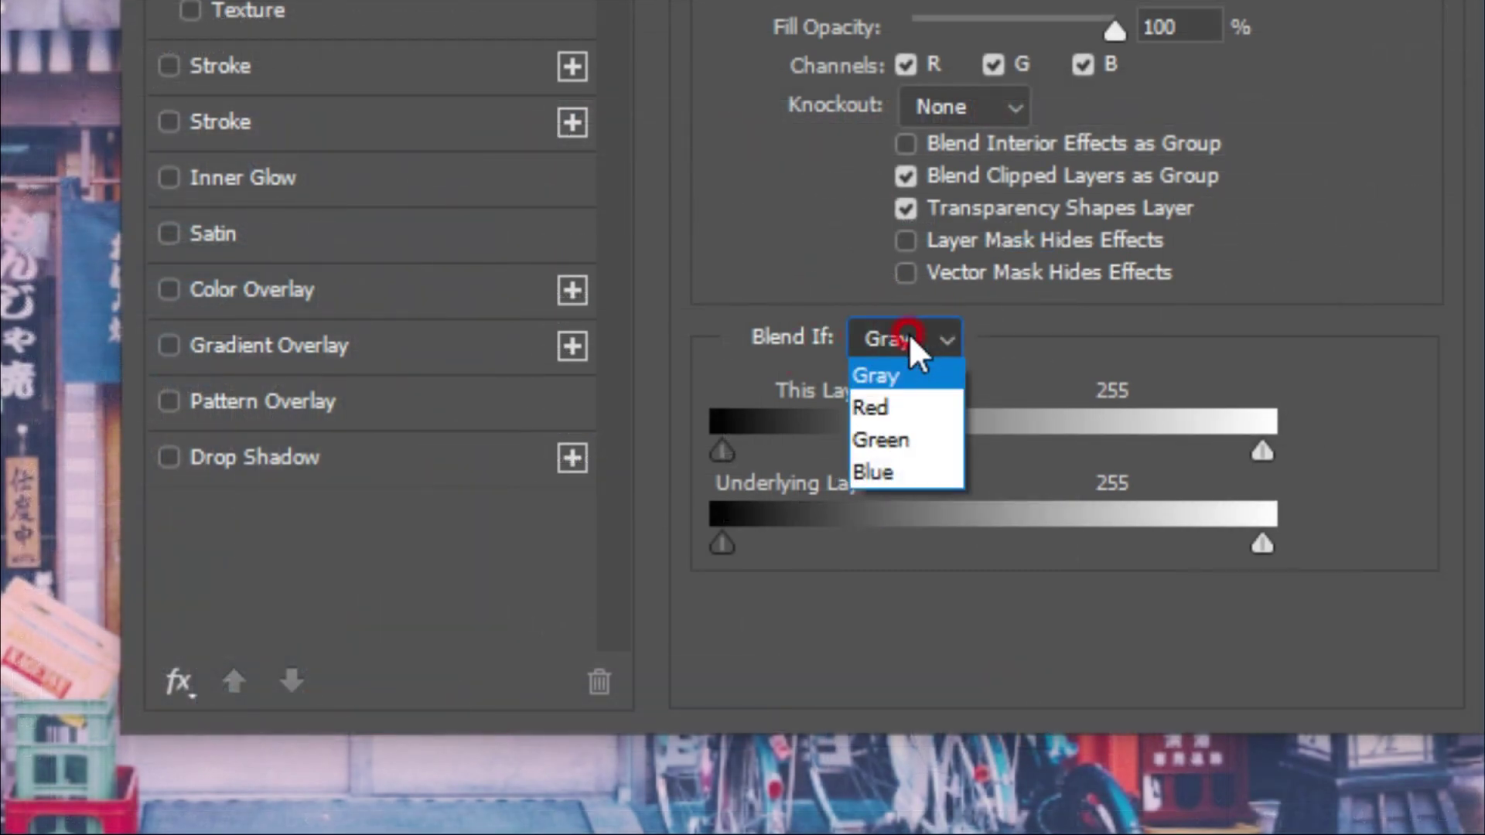
click(874, 437)
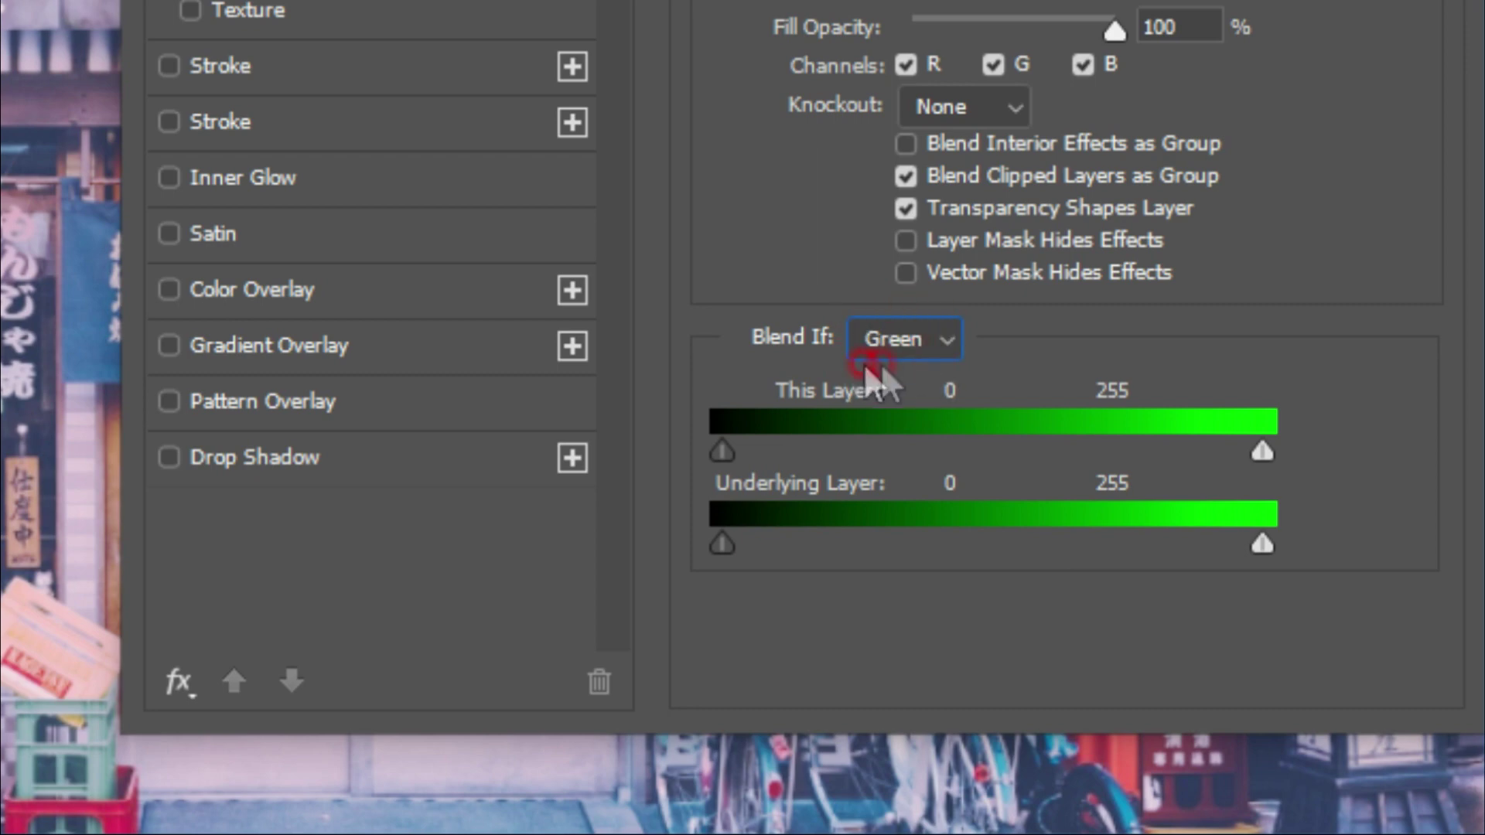
alt+click(1259, 541)
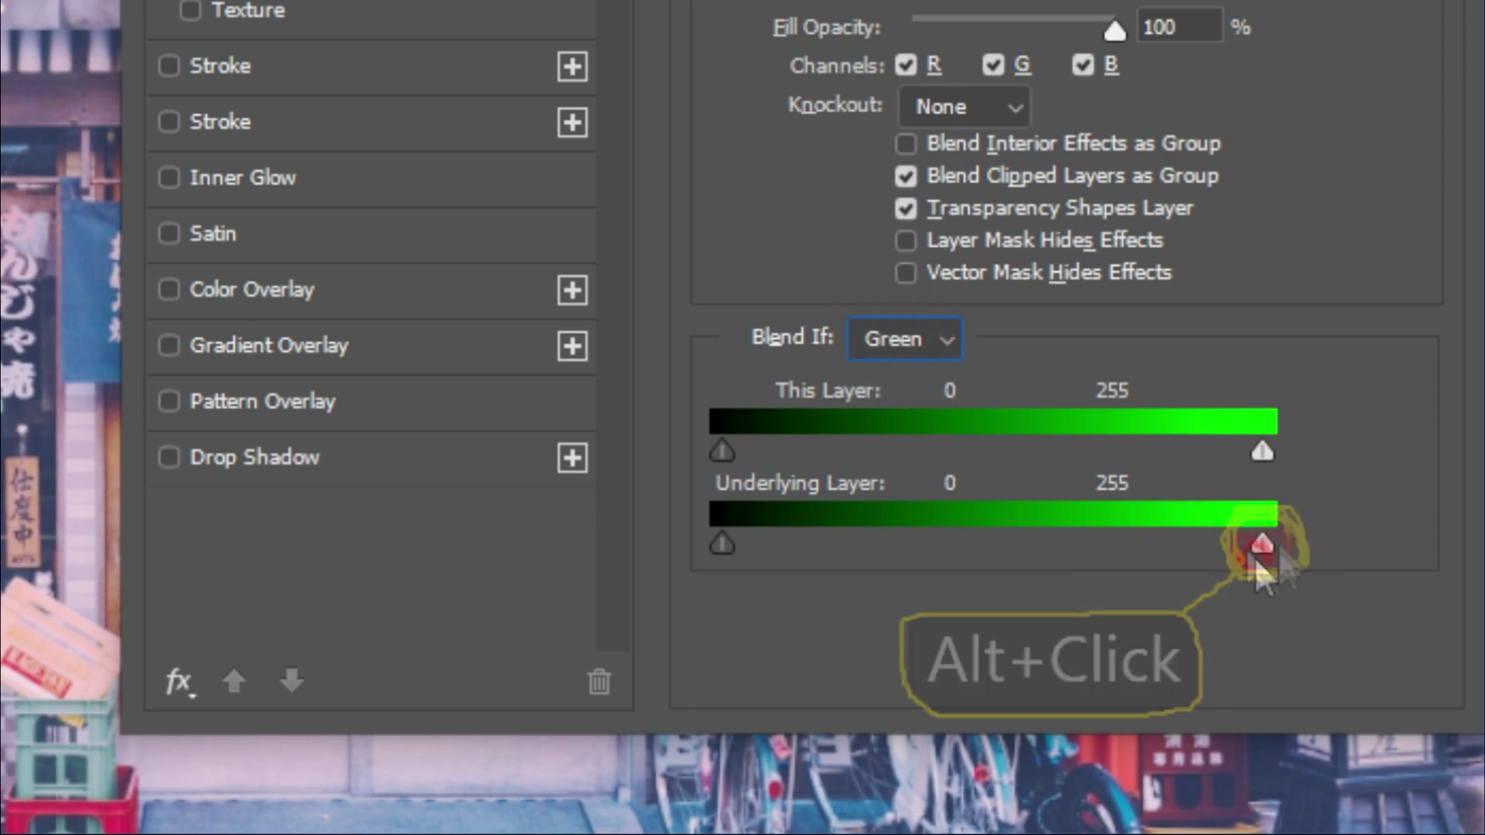
drag(1260, 545, 1007, 546)
drag(1264, 545, 1176, 539)
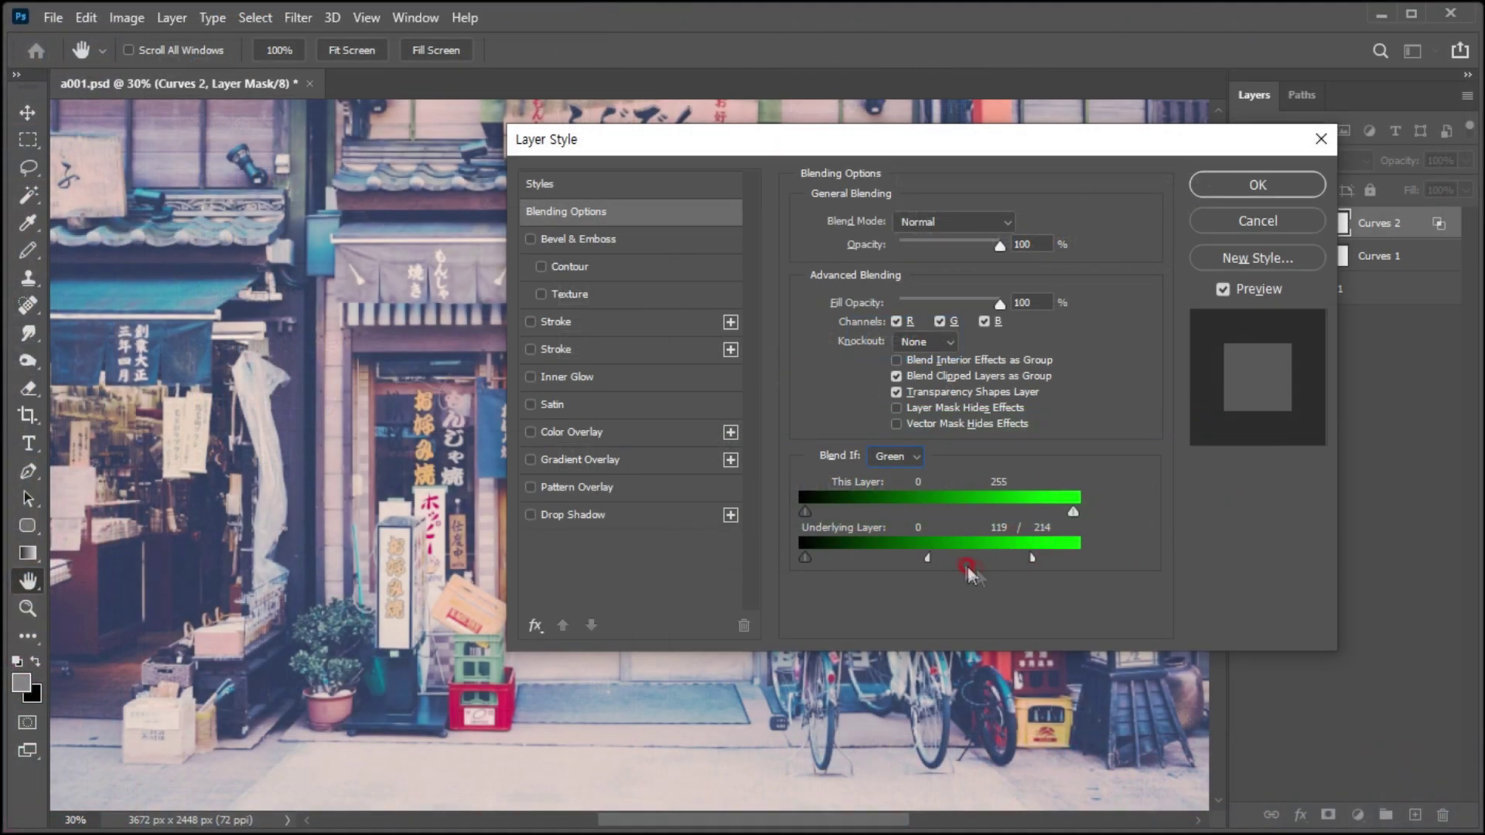
click(1221, 186)
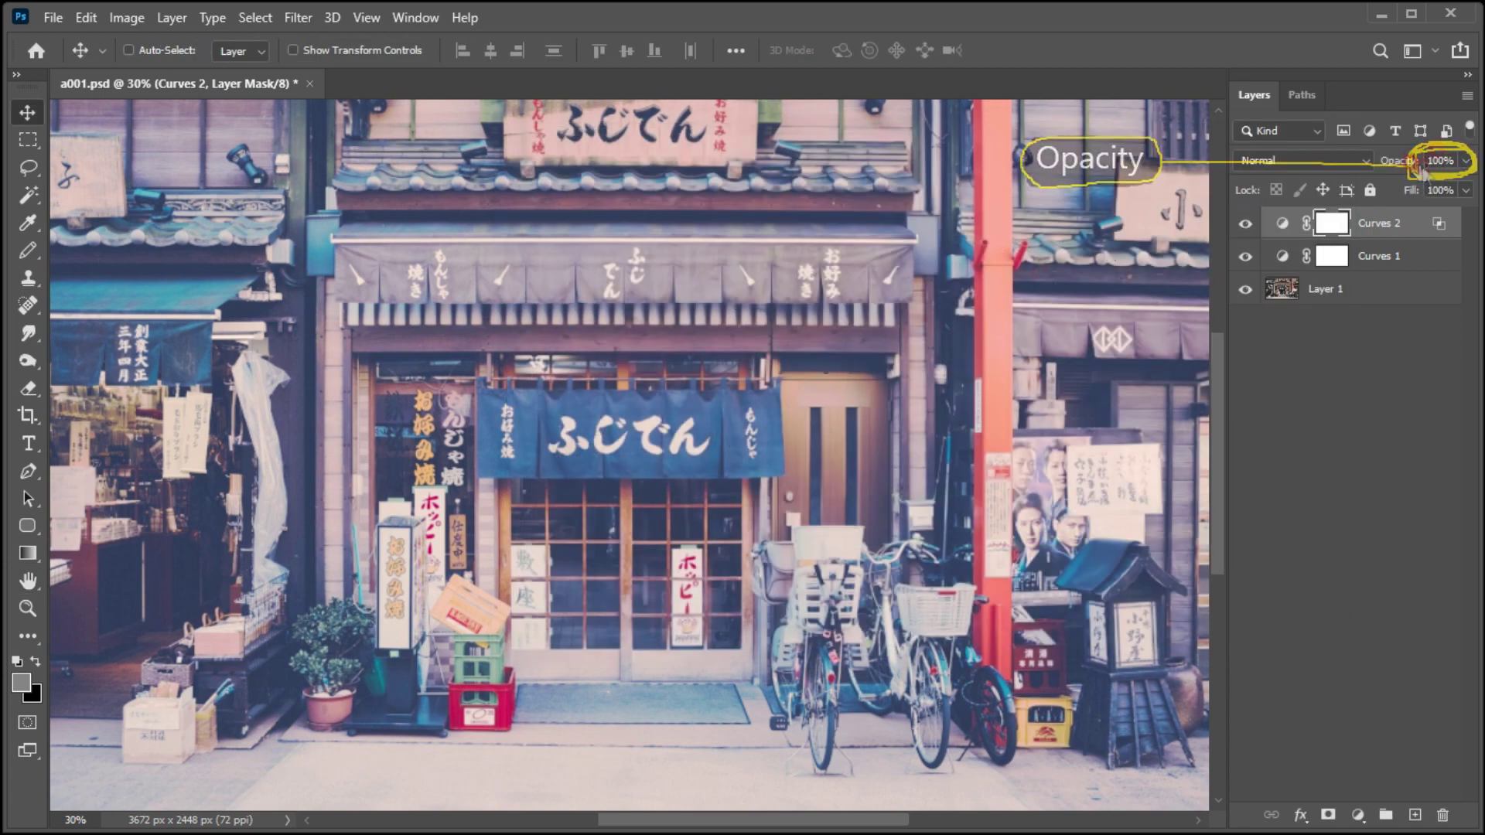
drag(1465, 161, 1440, 185)
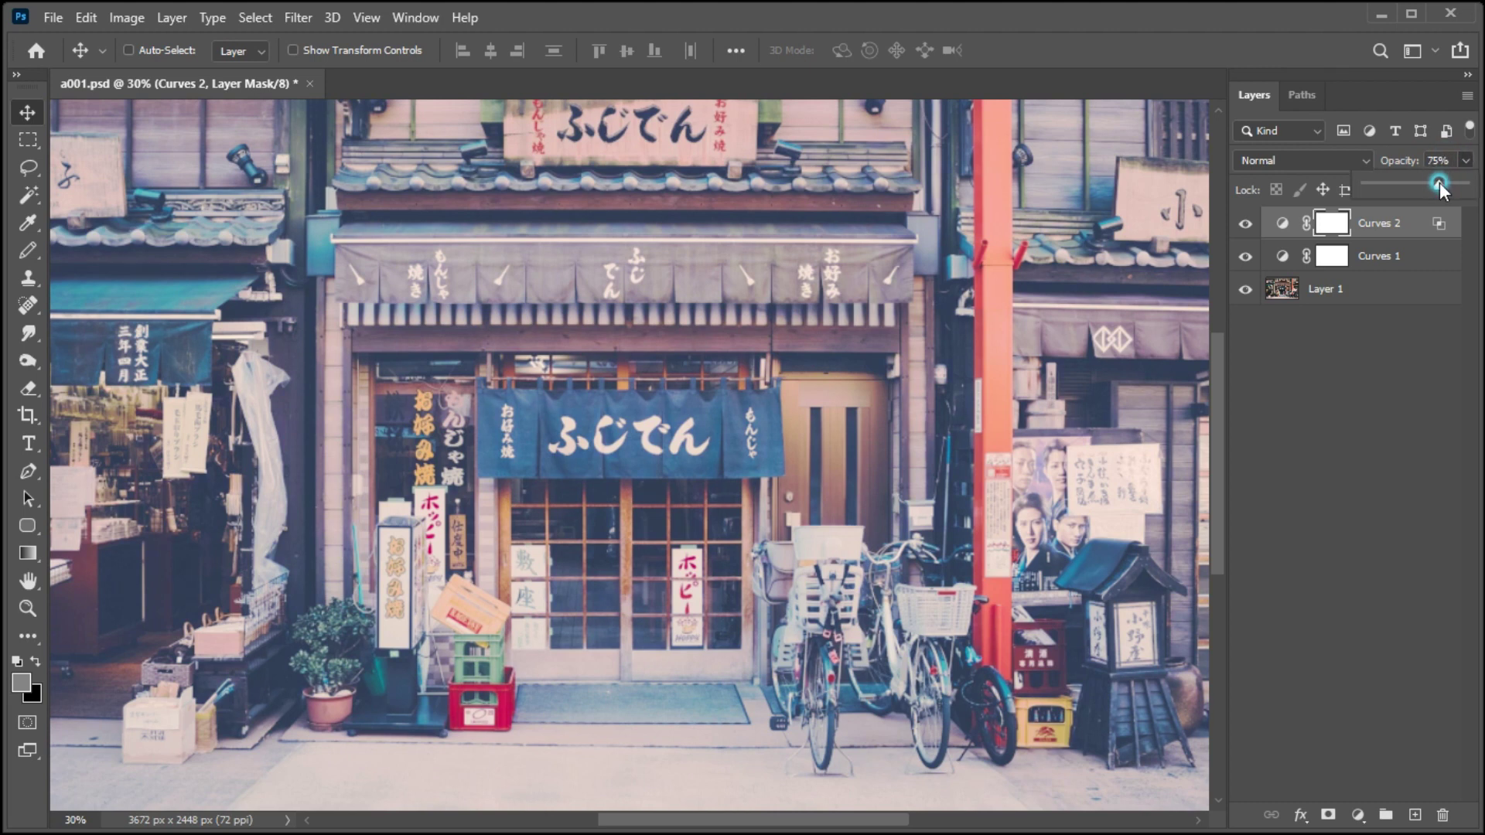
click(728, 351)
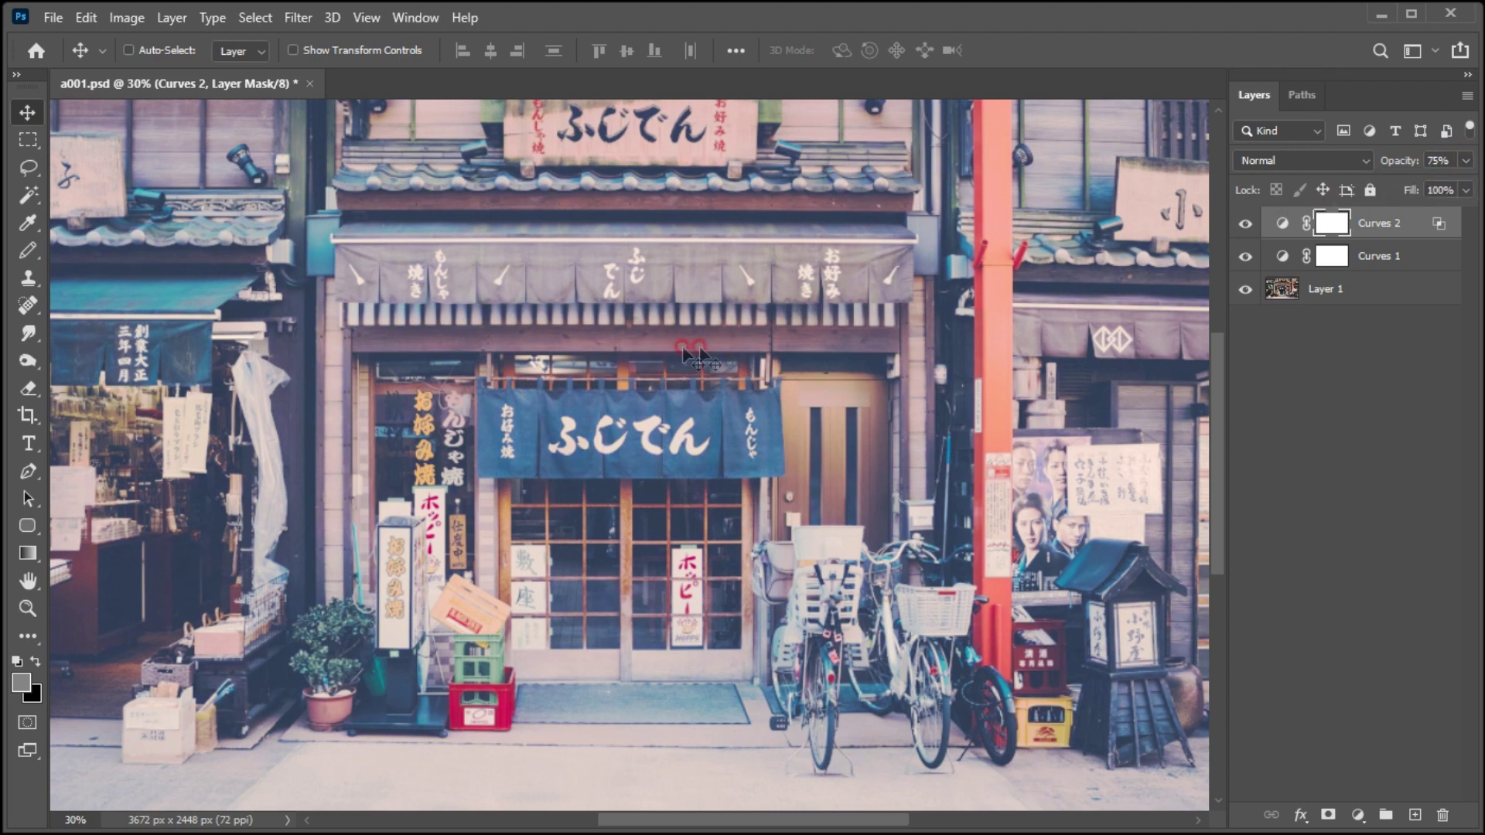
Add a Vibrance adjustment layer with vibrance +21 and saturation +36
click(1352, 811)
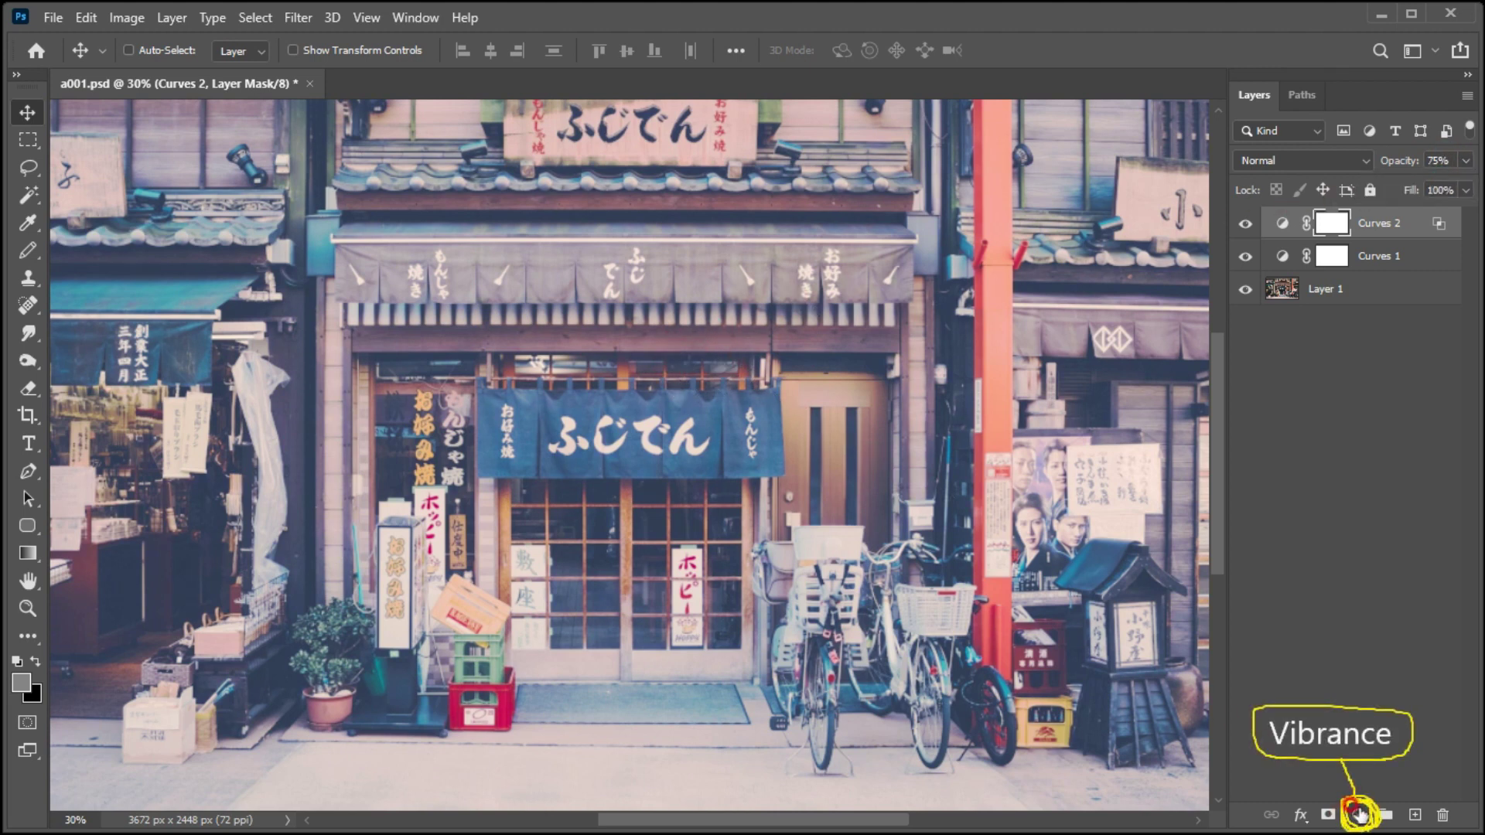
click(1356, 815)
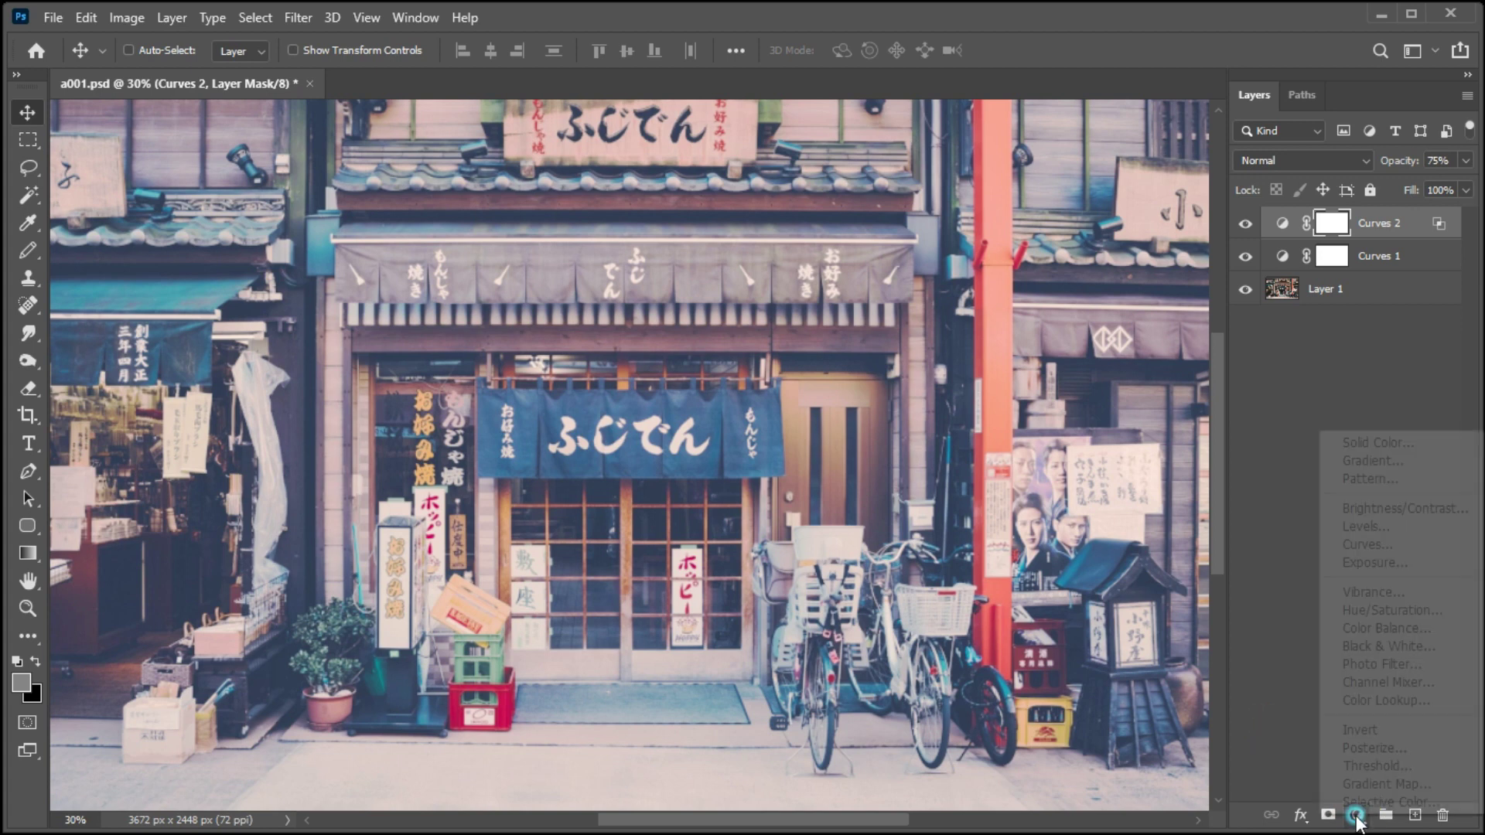
click(1354, 594)
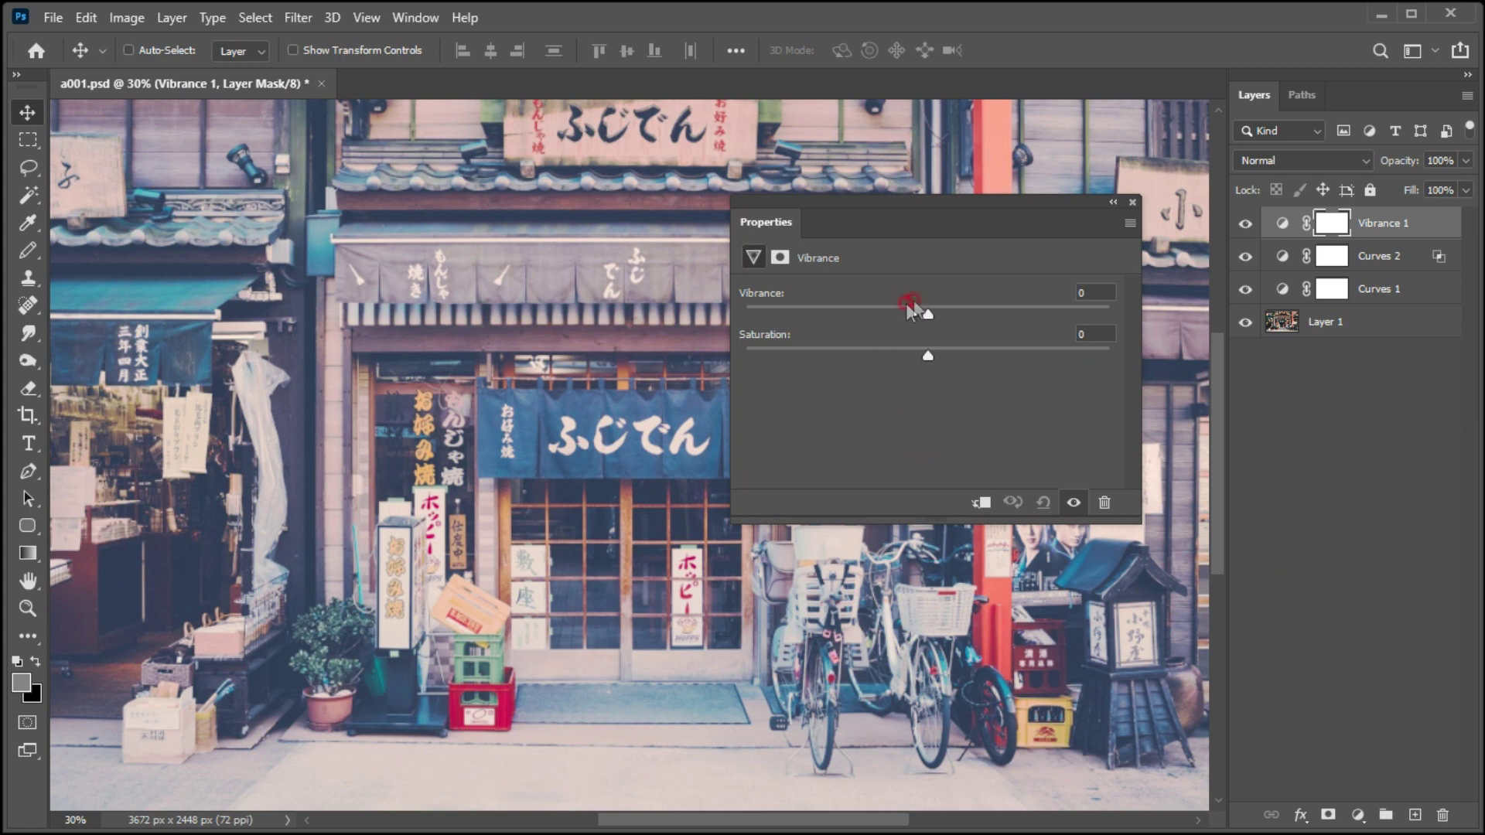
drag(934, 317, 966, 317)
click(974, 317)
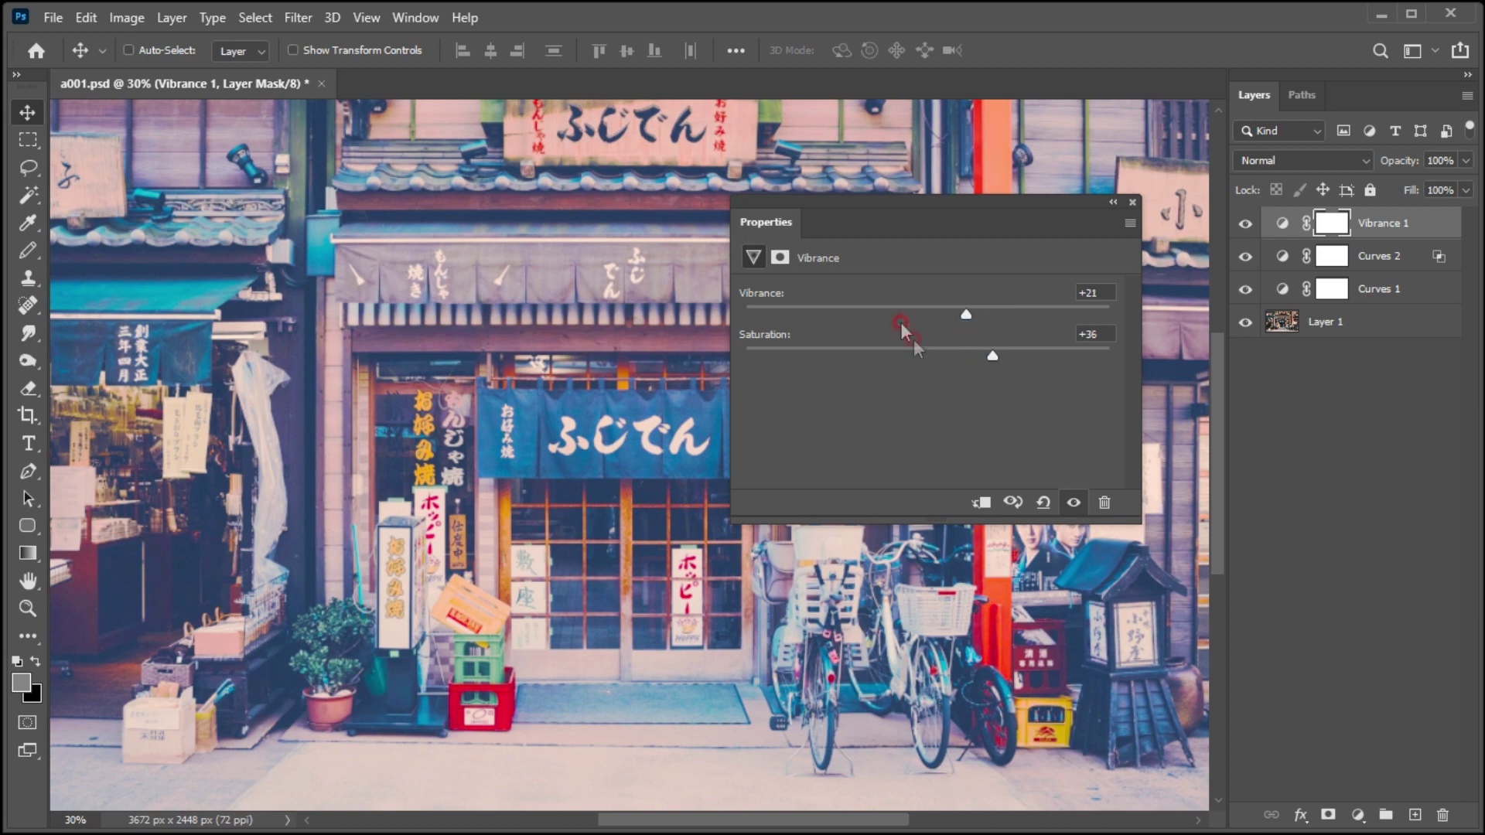
click(1133, 203)
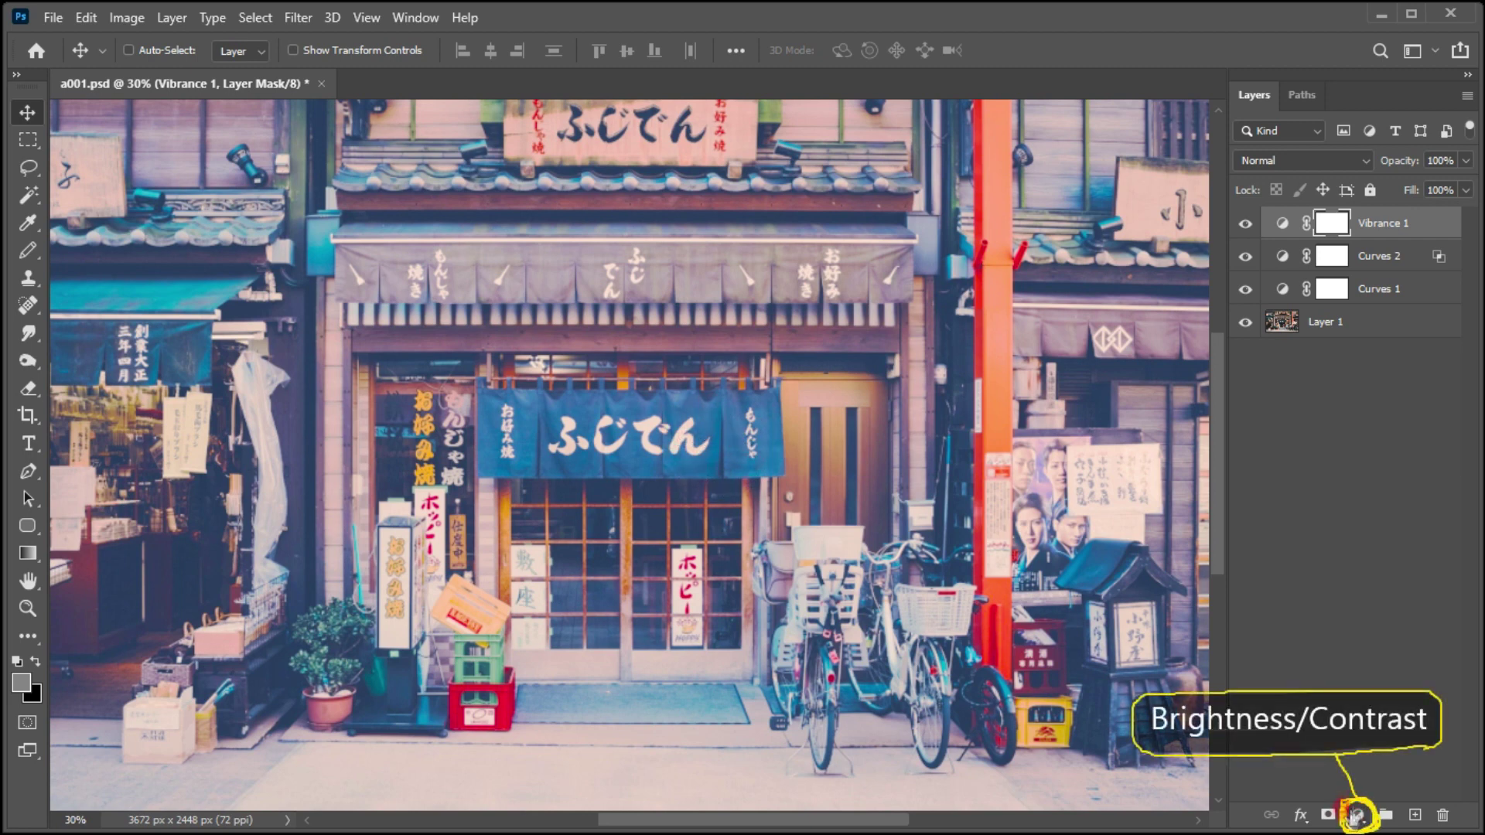
Add a Brightness/Contrast adjustment layer with brightness -4 and contrast 38
click(1354, 816)
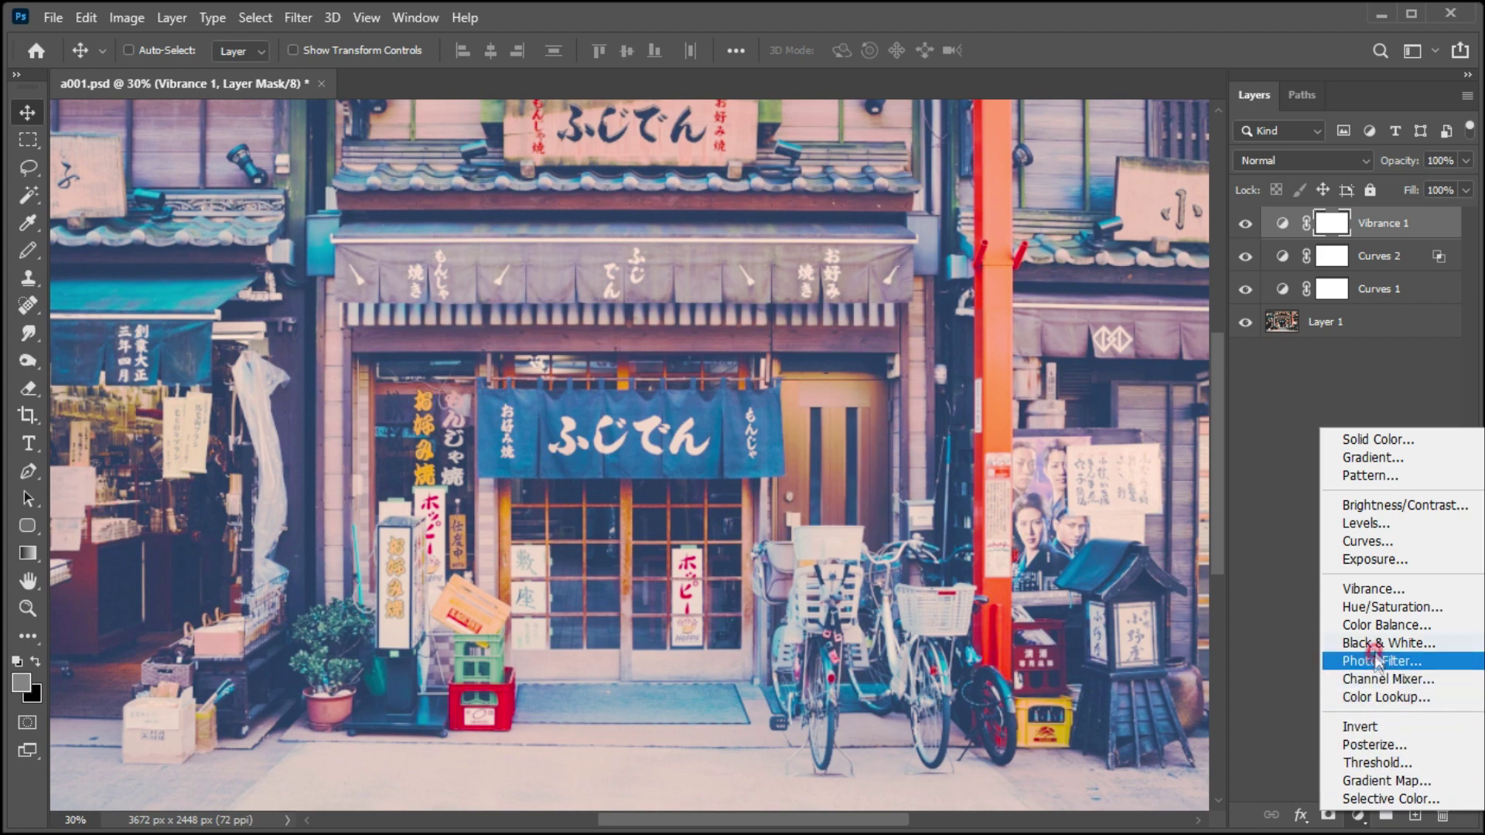
click(1364, 505)
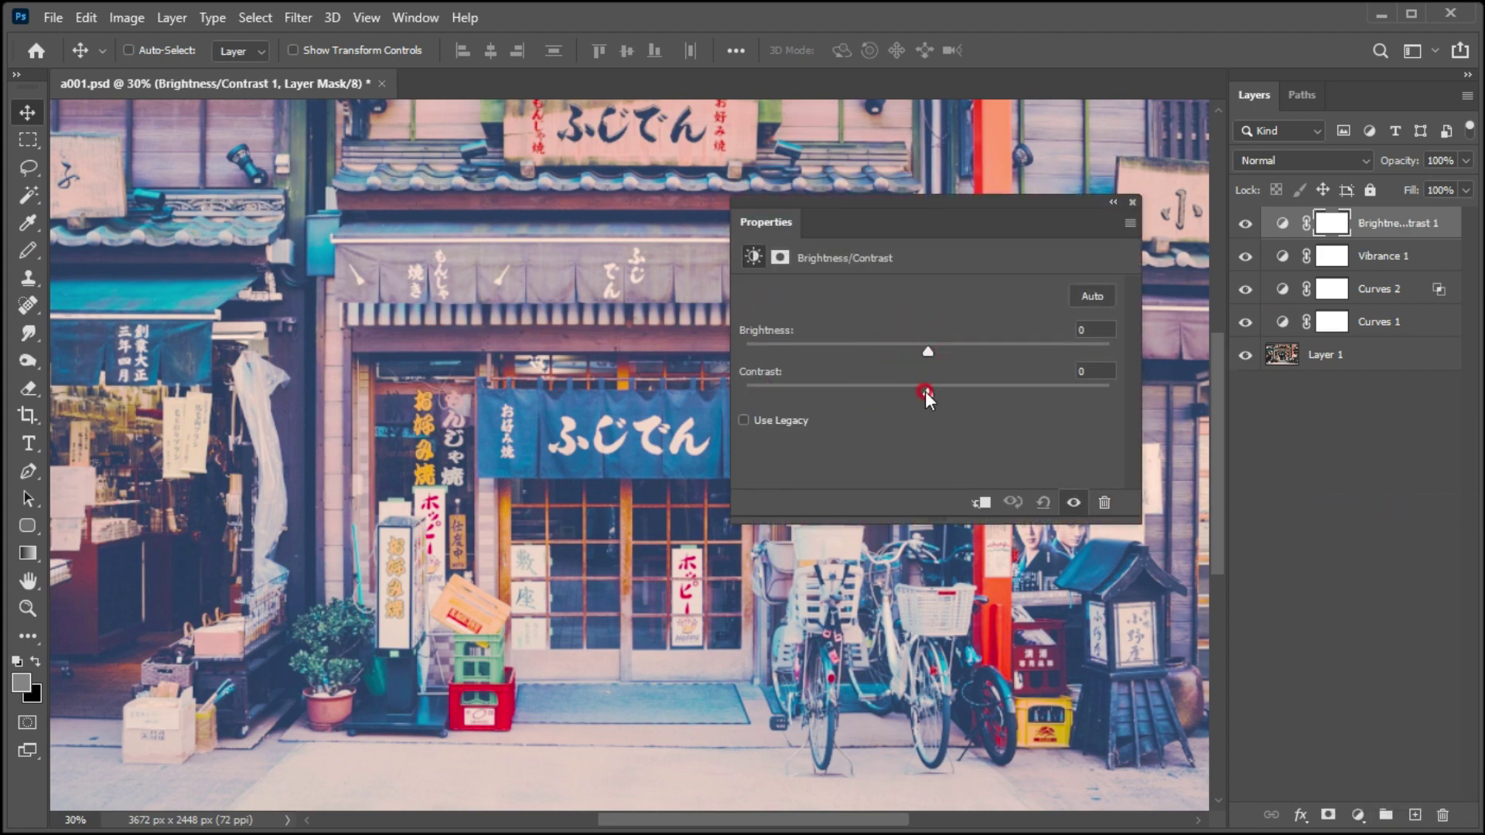
drag(926, 392, 992, 392)
drag(931, 350, 921, 350)
drag(992, 395, 999, 381)
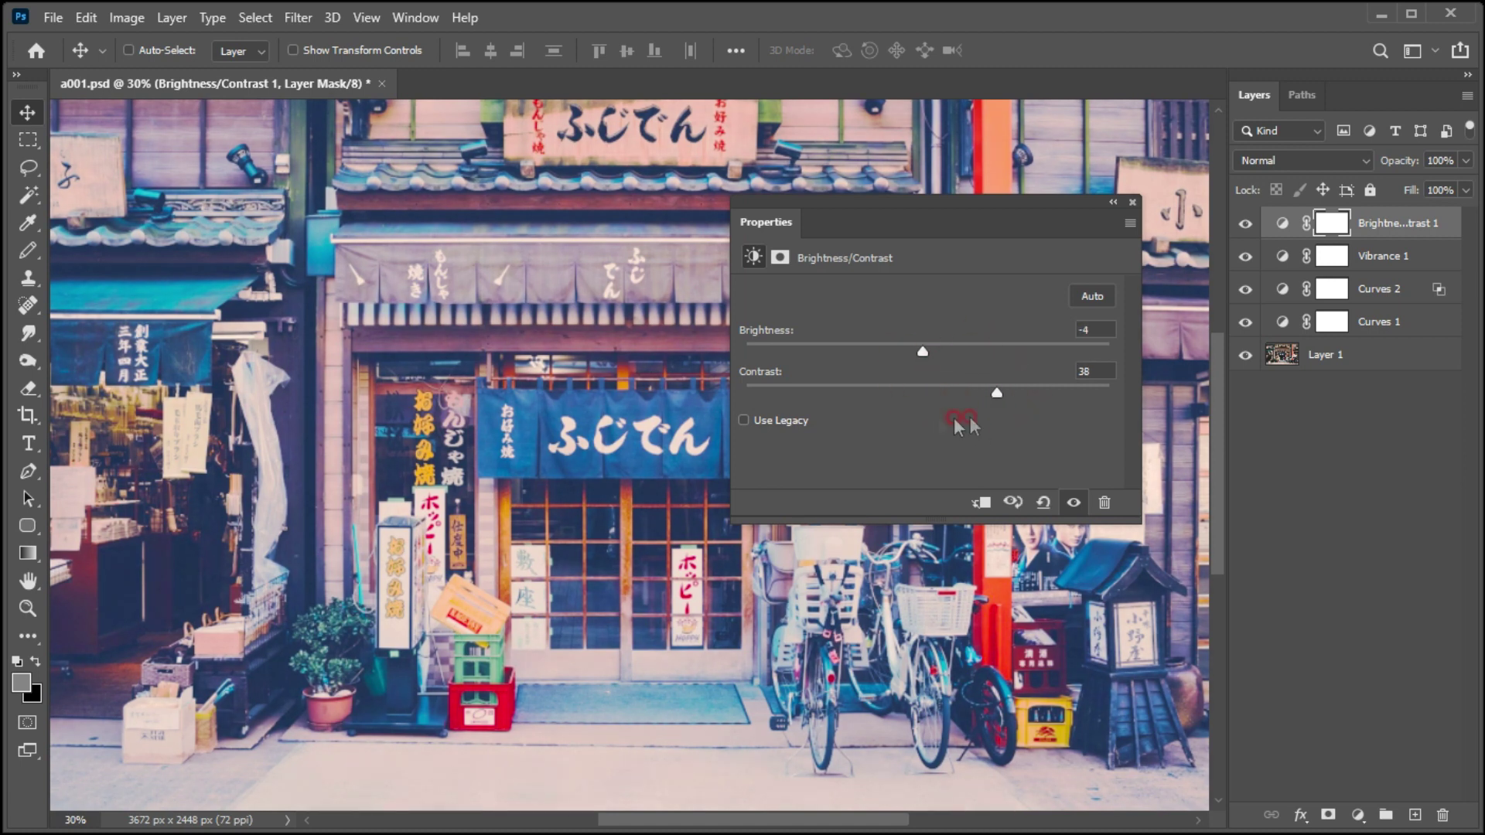
click(1132, 202)
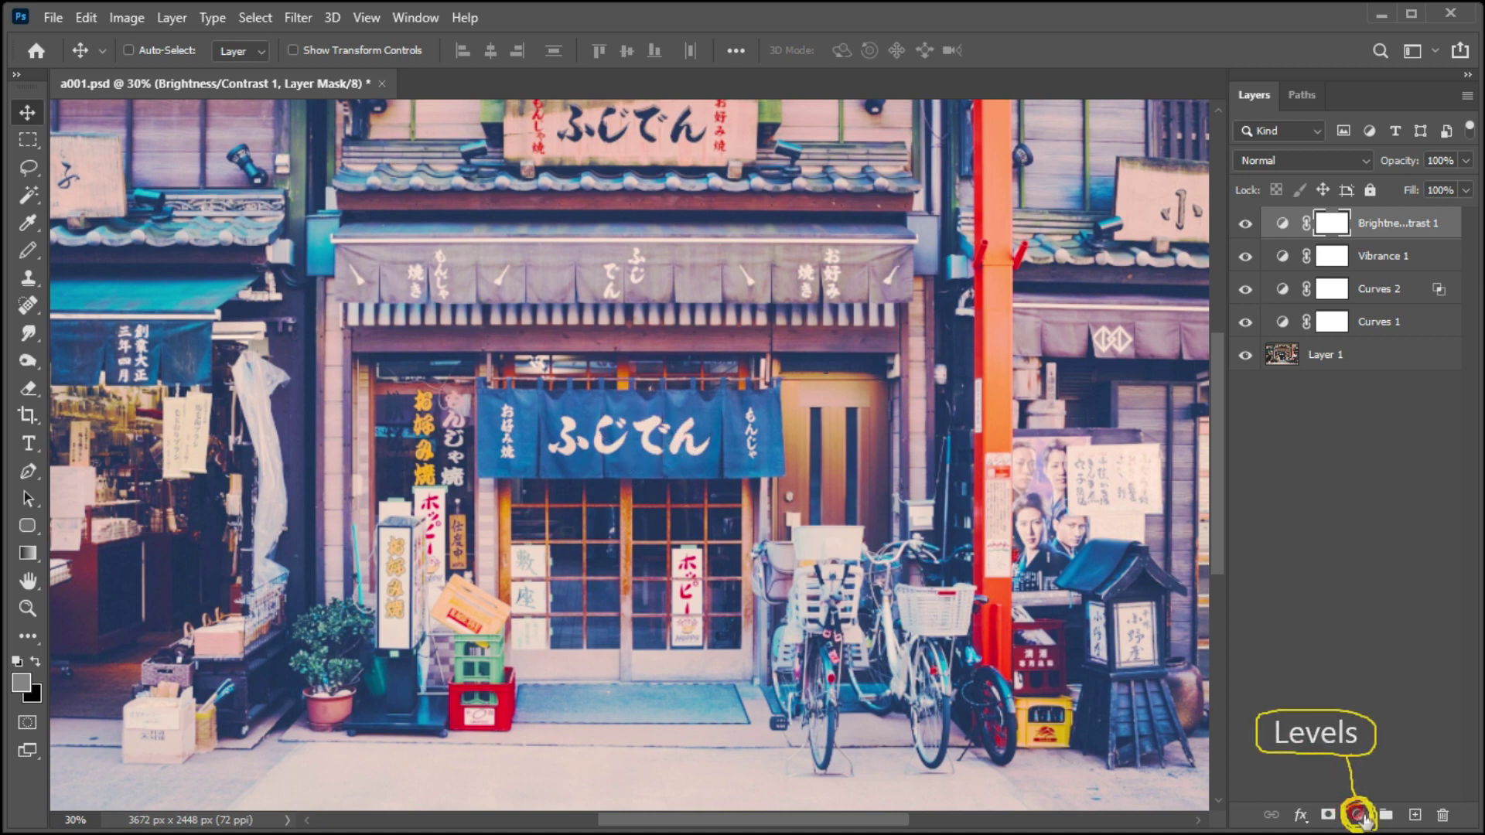
Add a Levels adjustment layer and set its RGB shadow input level to 24
click(1356, 818)
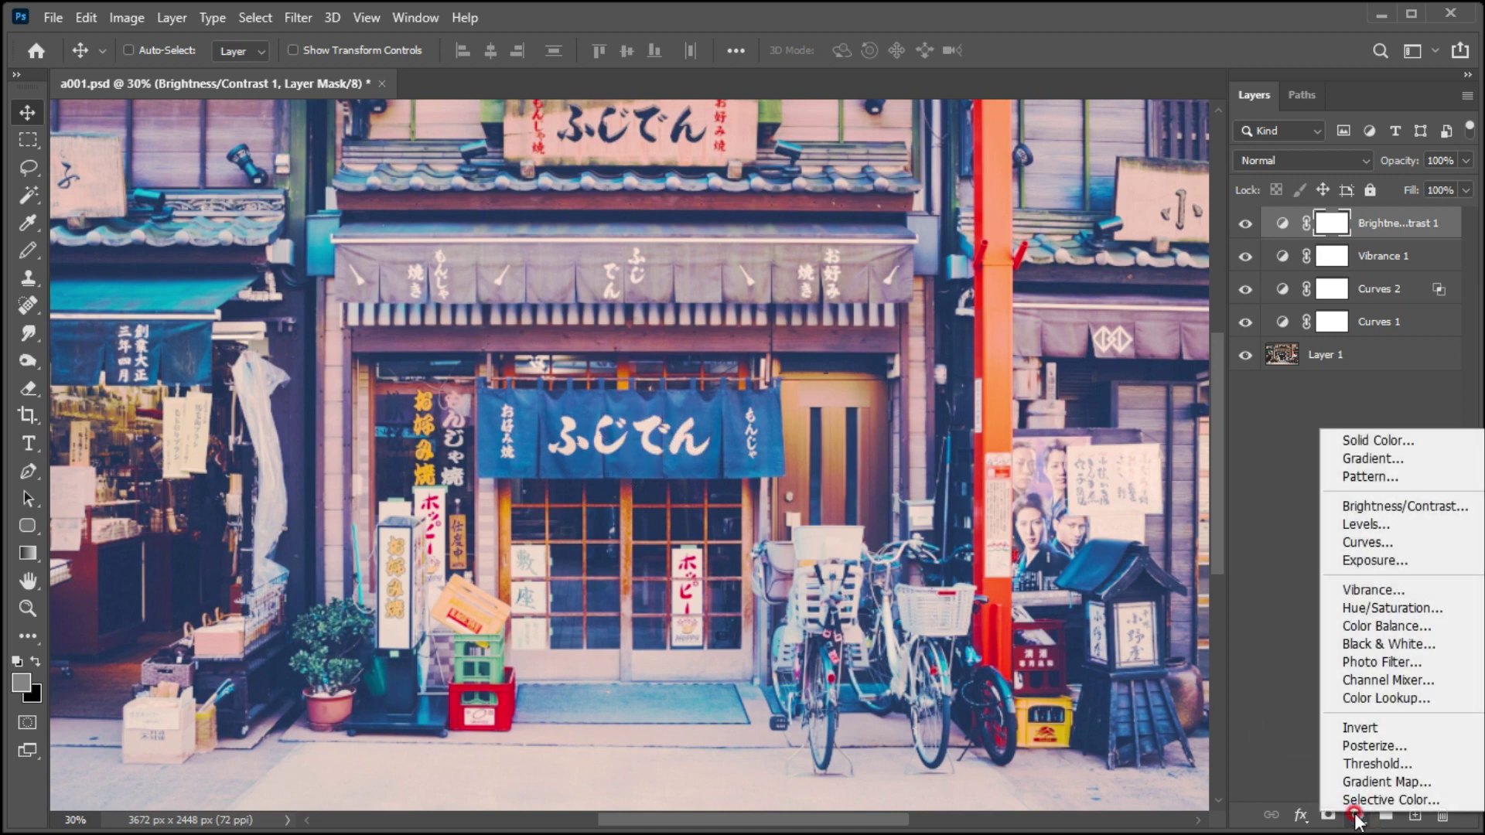
click(1364, 524)
drag(1142, 524, 1145, 611)
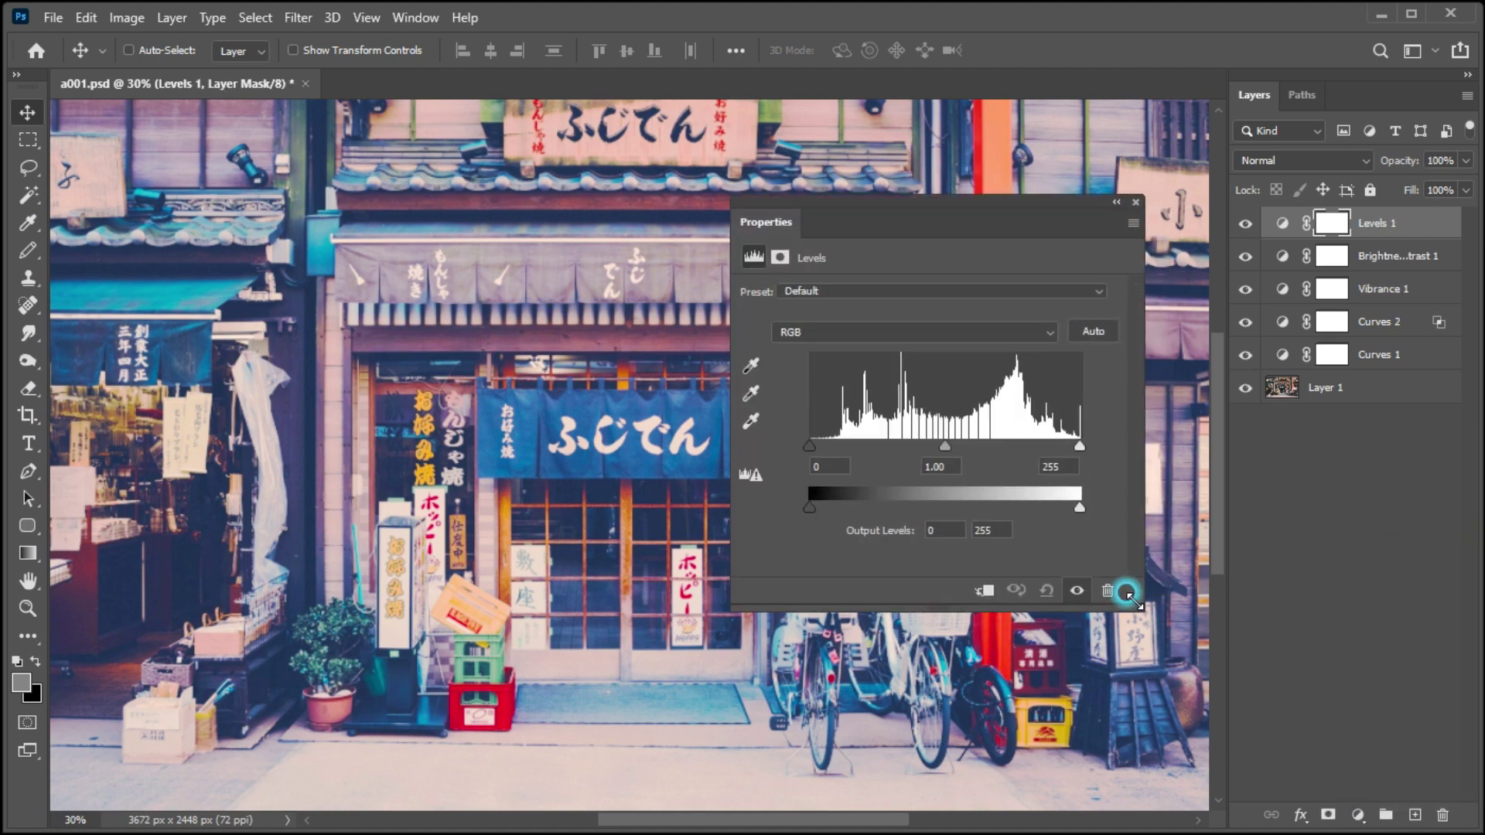
drag(808, 445, 834, 445)
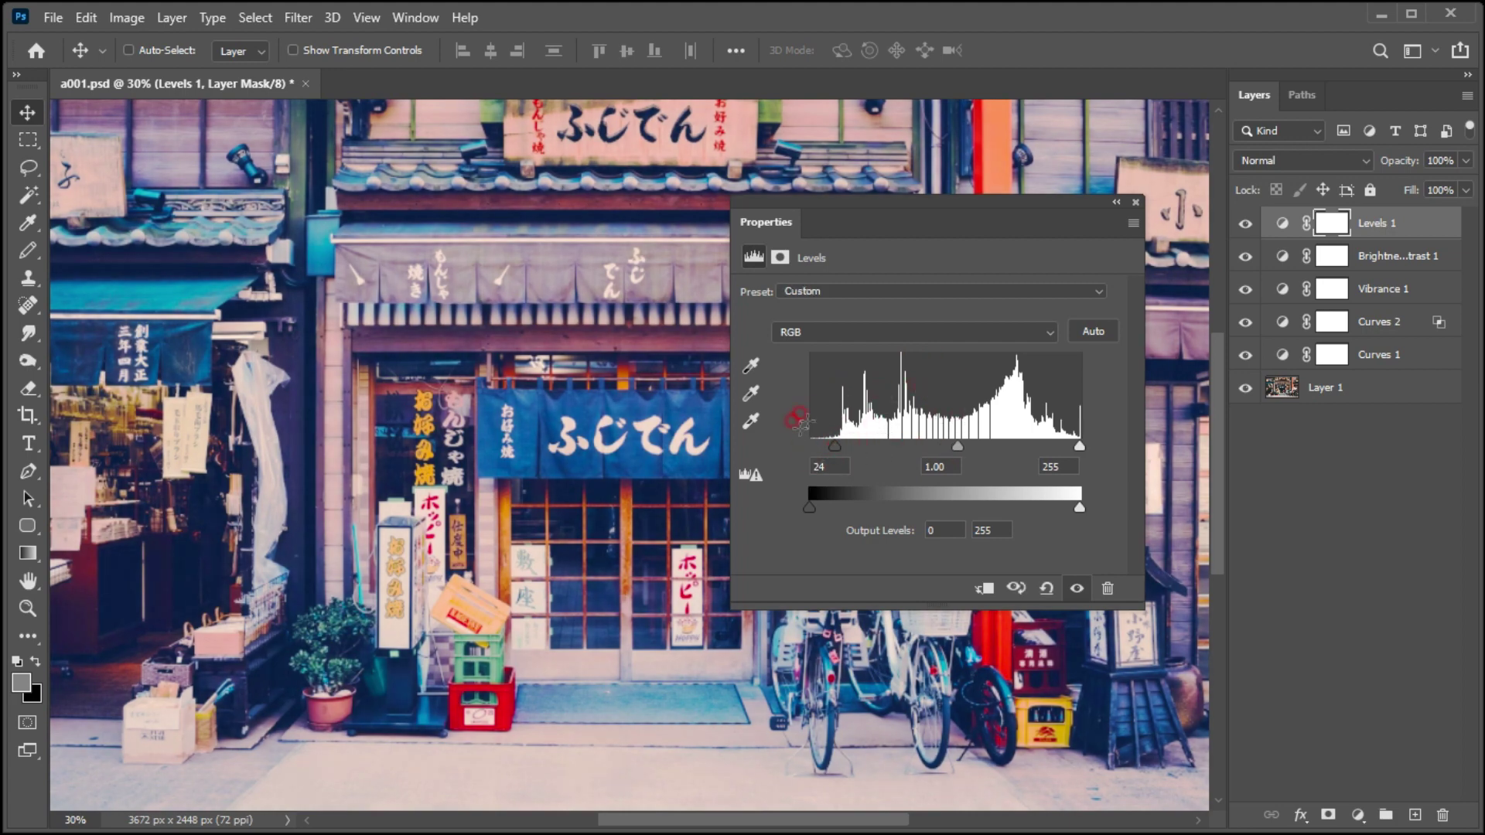
click(1138, 202)
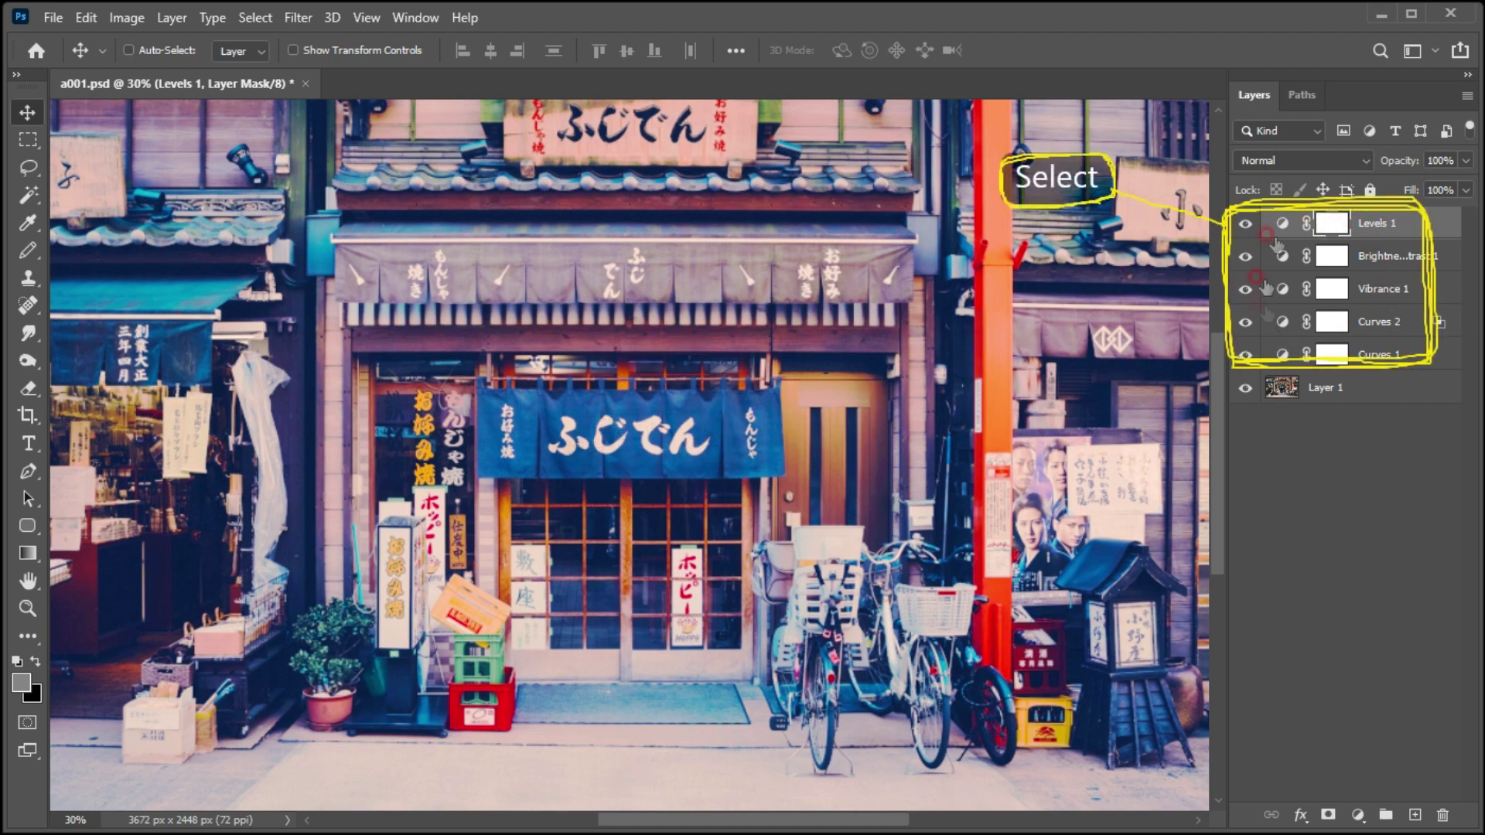
Select all five adjustment layers from Levels 1 down to Curves 1 and gather them into one layer group
shift+click(1365, 349)
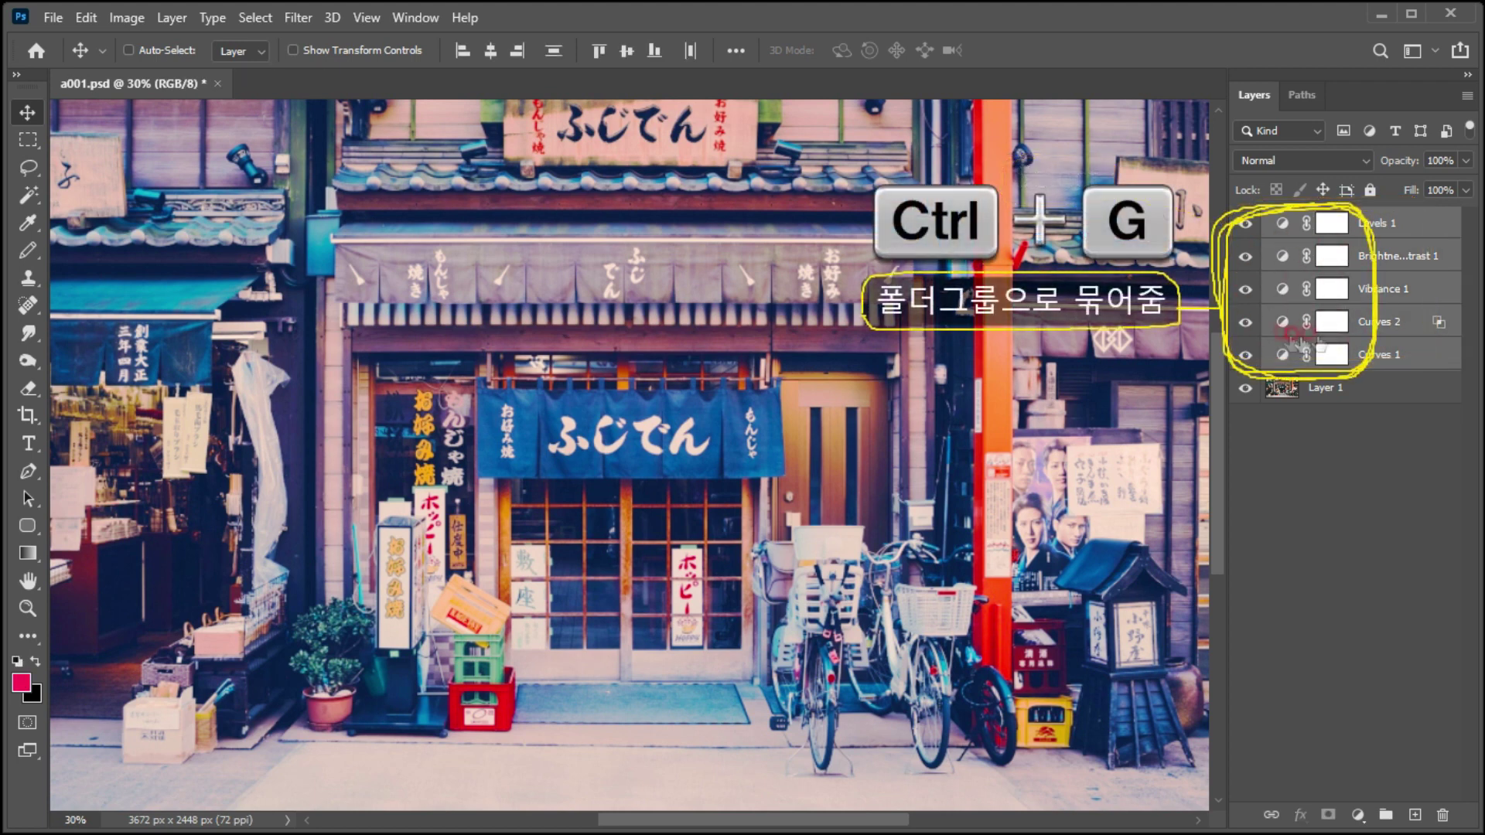
click(1256, 293)
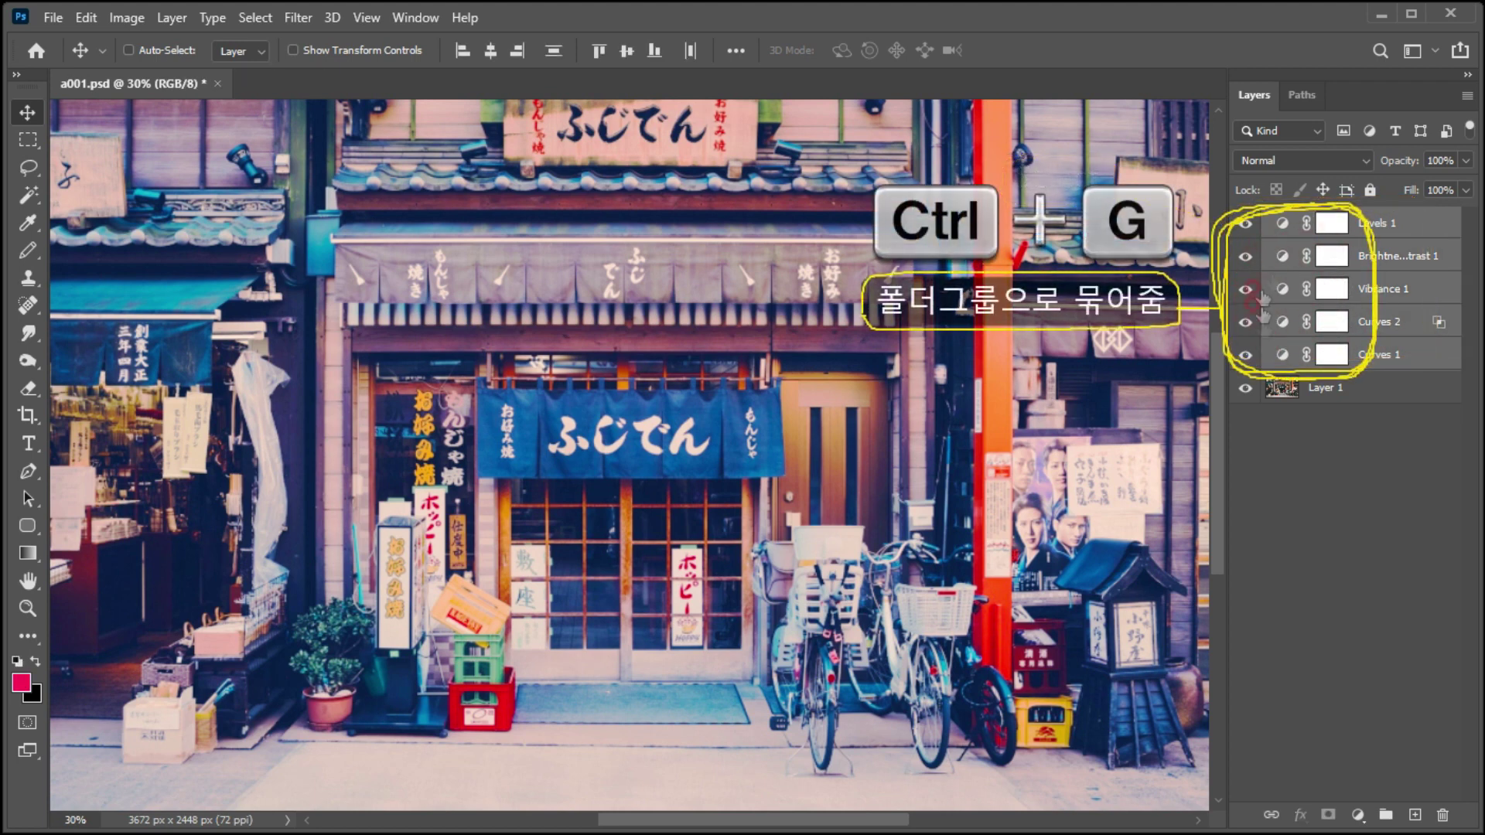
click(1331, 292)
key(ctrl+g)
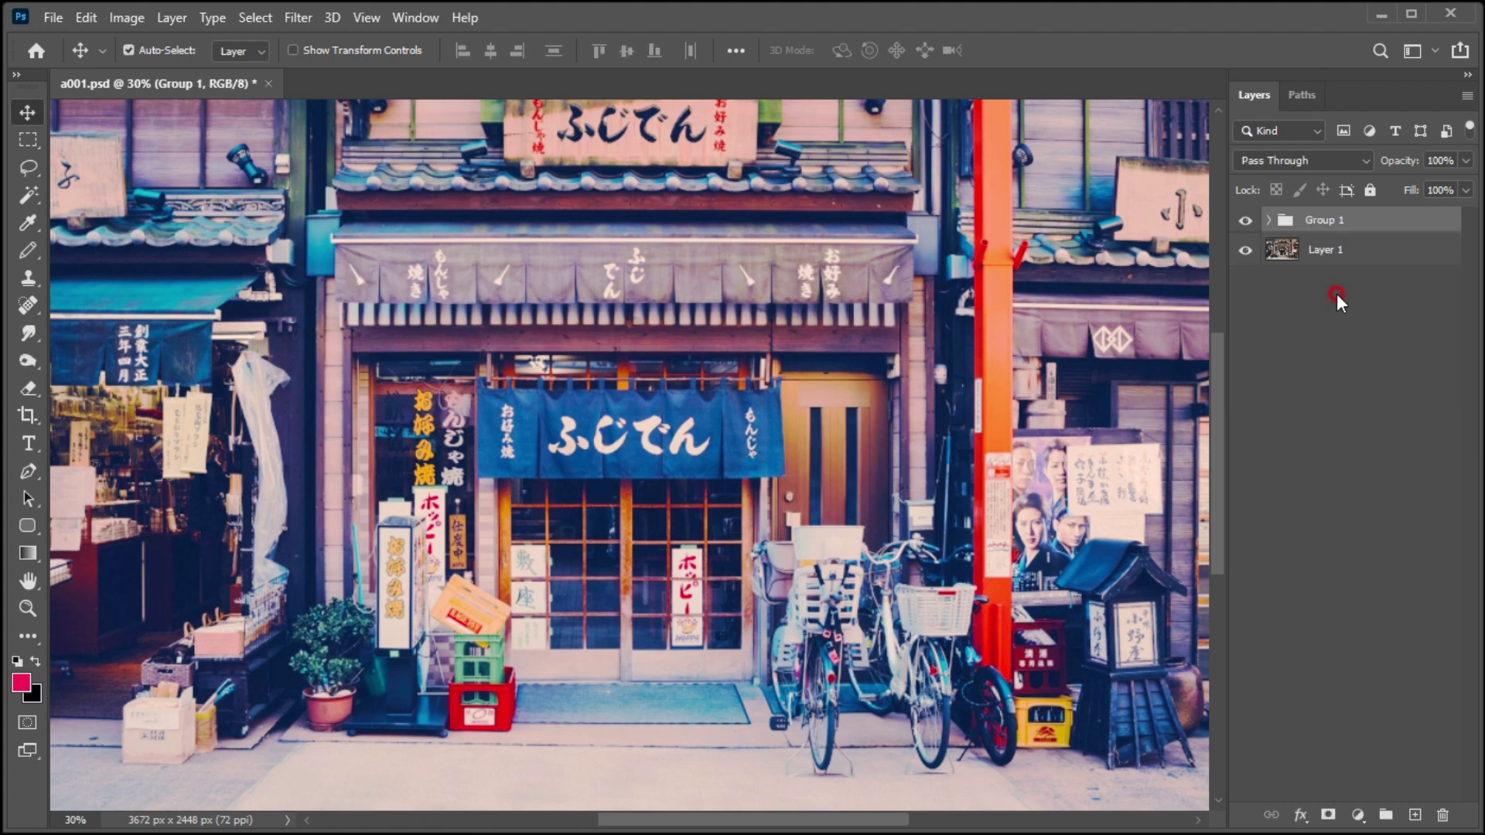
Lower the opacity of the adjustment layer group to 61%
click(1274, 204)
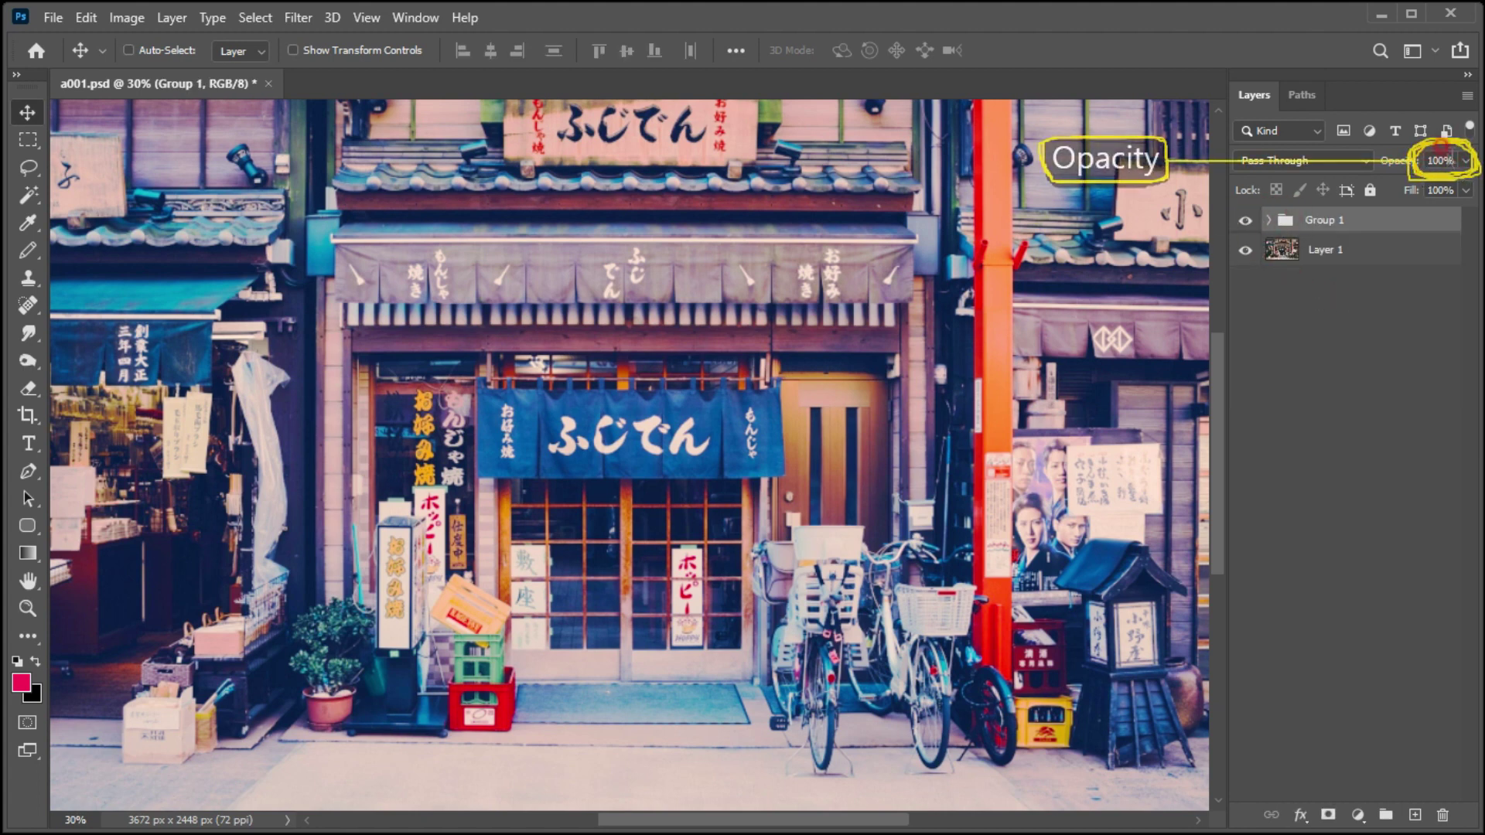
click(1462, 162)
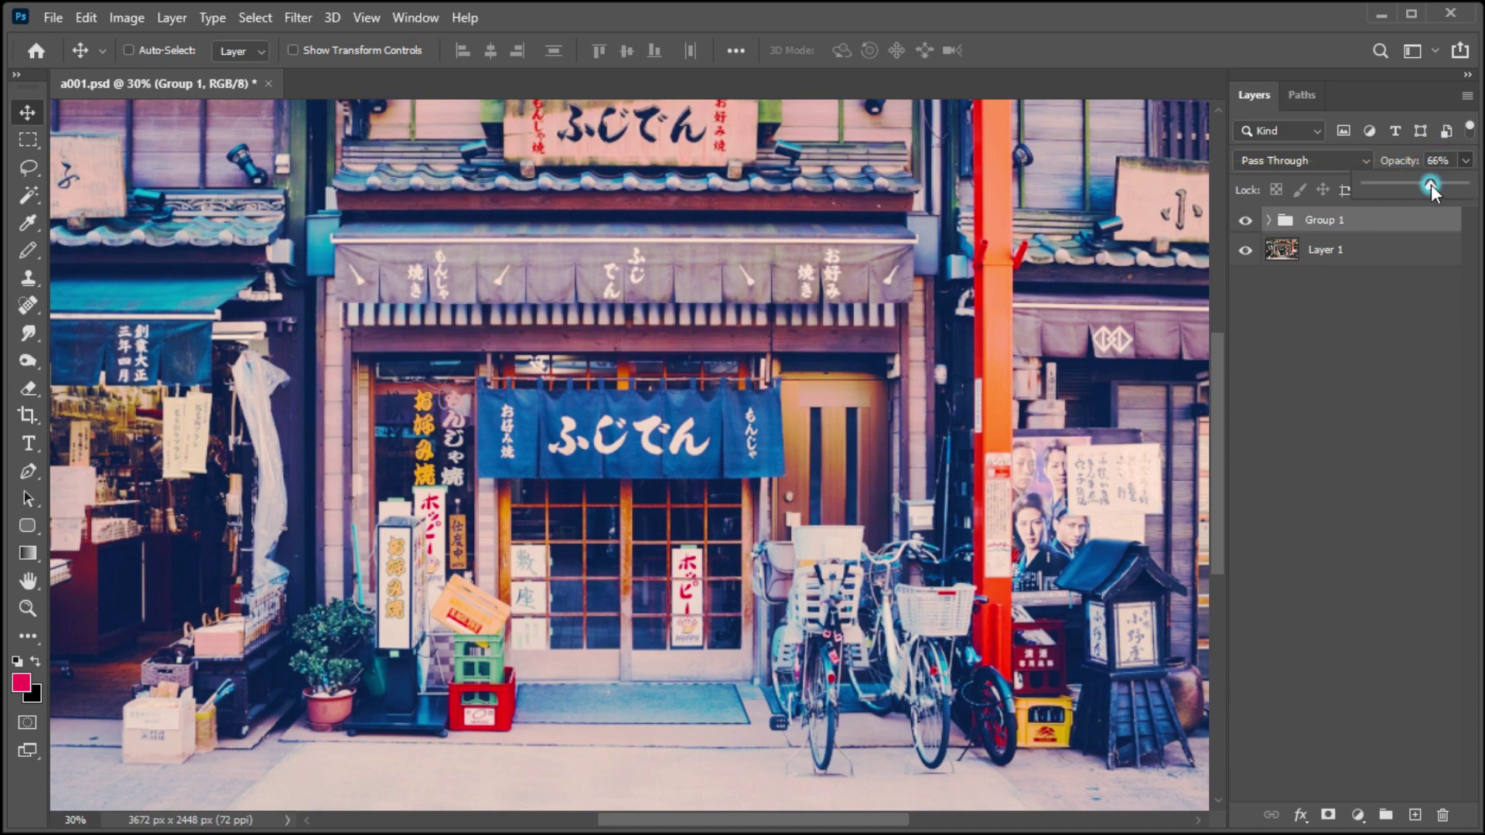
drag(1430, 184, 1427, 184)
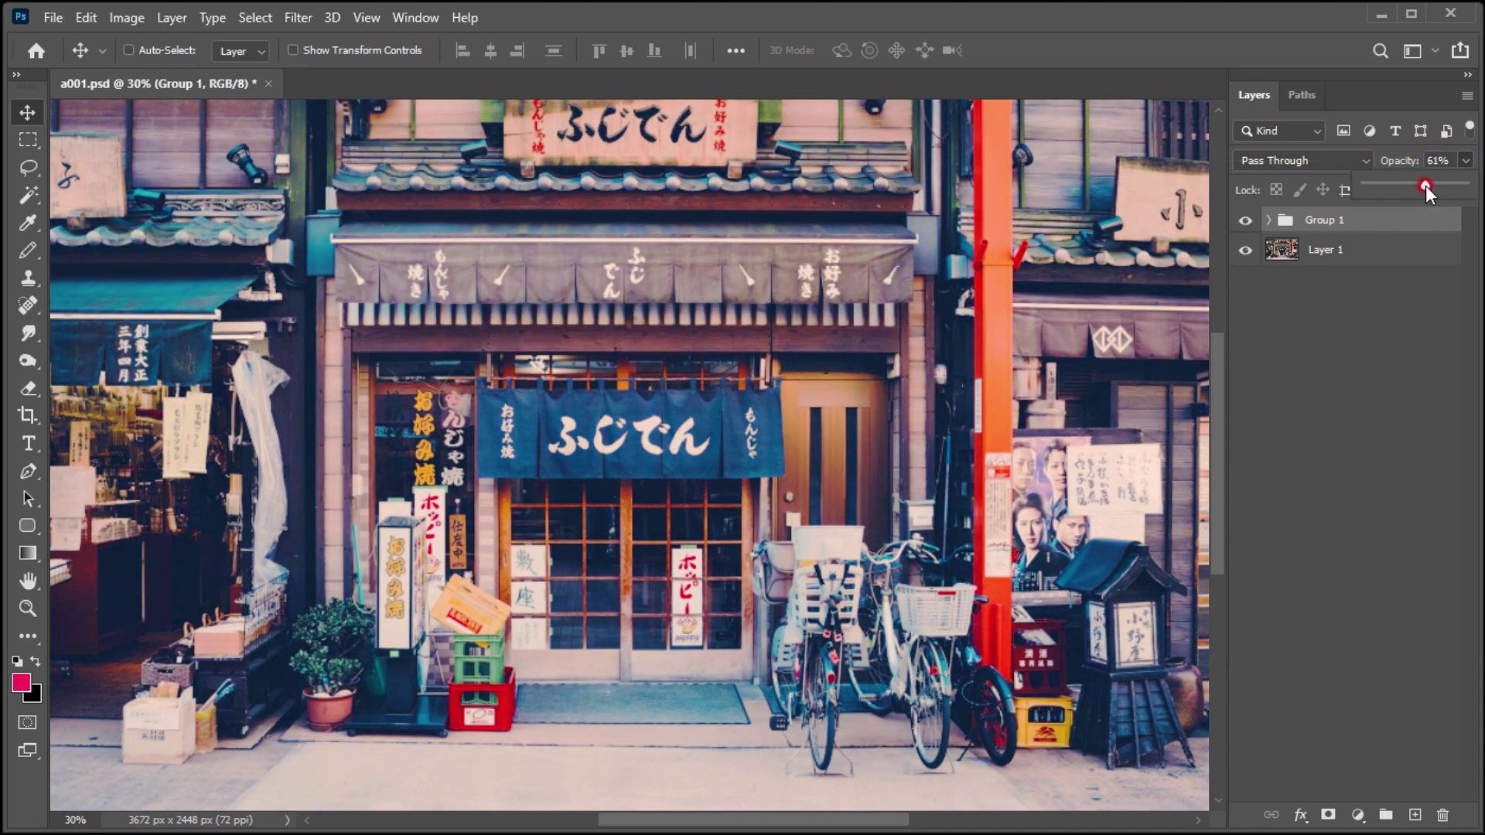
click(1245, 222)
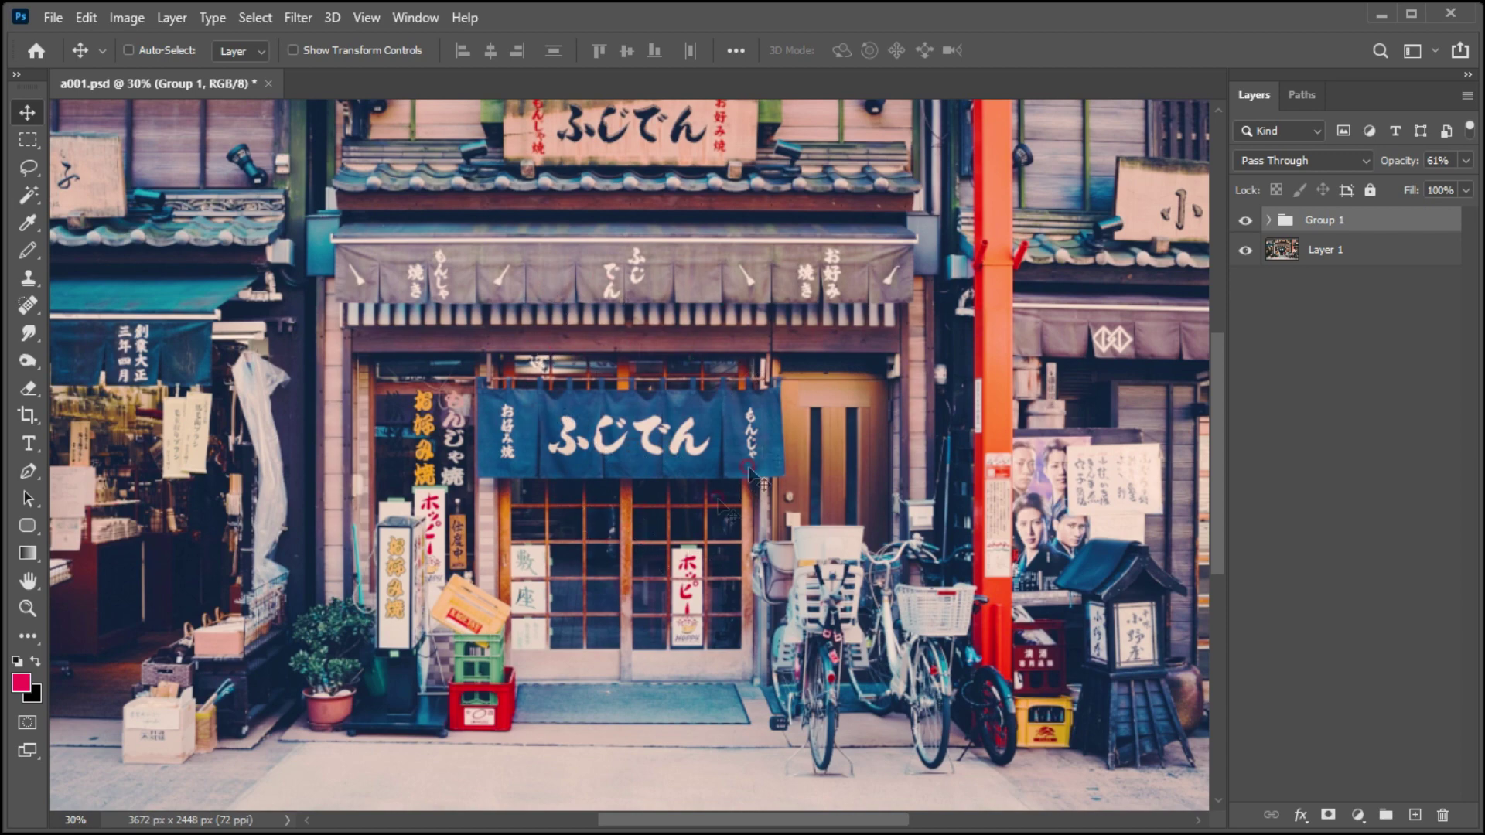
Compare the photo before and after grading by repeatedly showing Layer 1 alone and restoring the adjustment group
click(1242, 251)
alt+click(1243, 251)
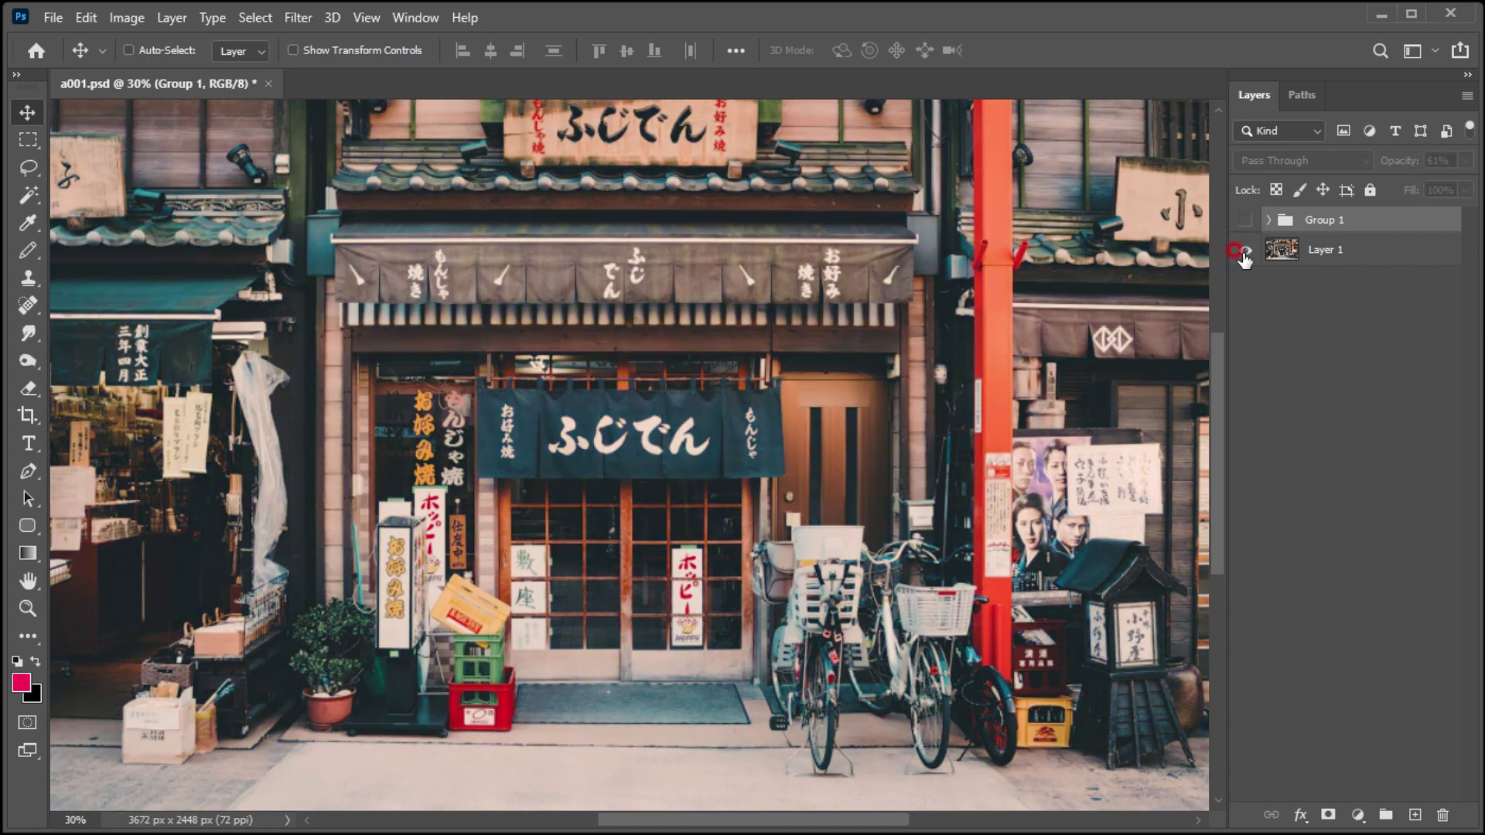
alt+click(1243, 250)
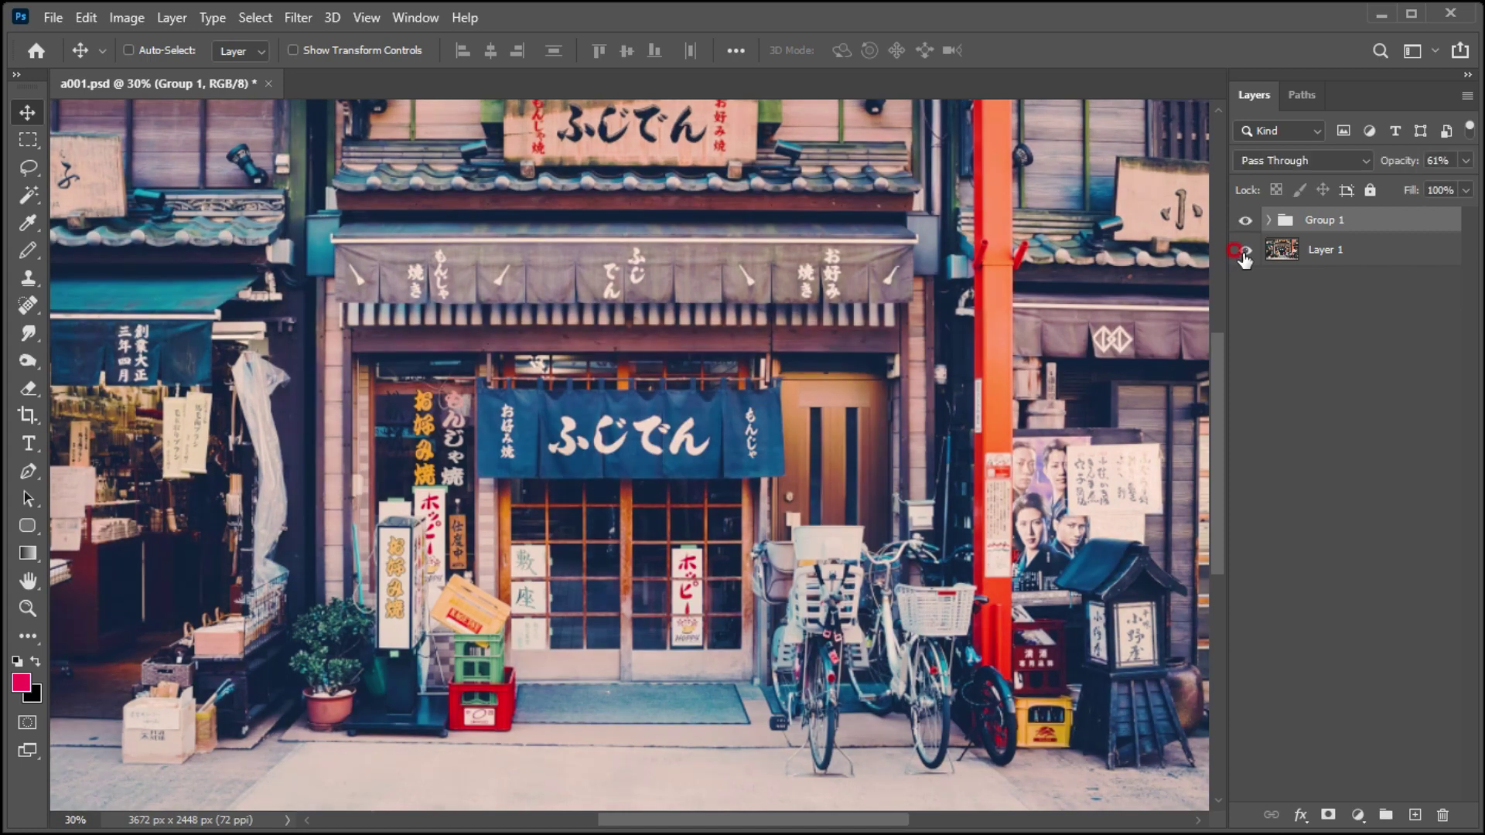
alt+click(1243, 250)
alt+click(1243, 251)
alt+click(1243, 250)
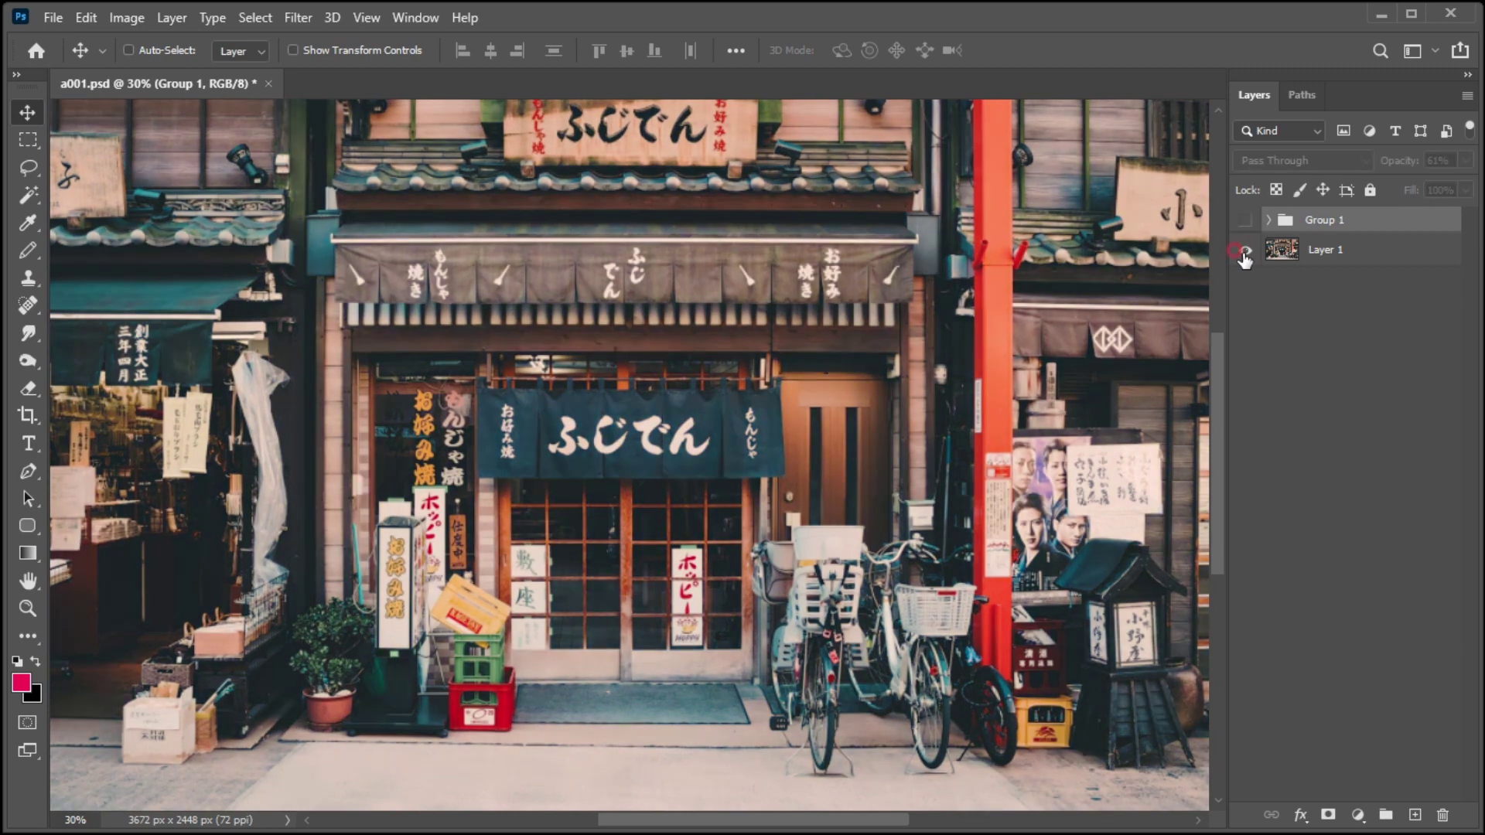
alt+click(1243, 251)
alt+click(1244, 250)
alt+click(1243, 250)
alt+click(1244, 251)
alt+click(1244, 251)
alt+click(1243, 250)
alt+click(1243, 250)
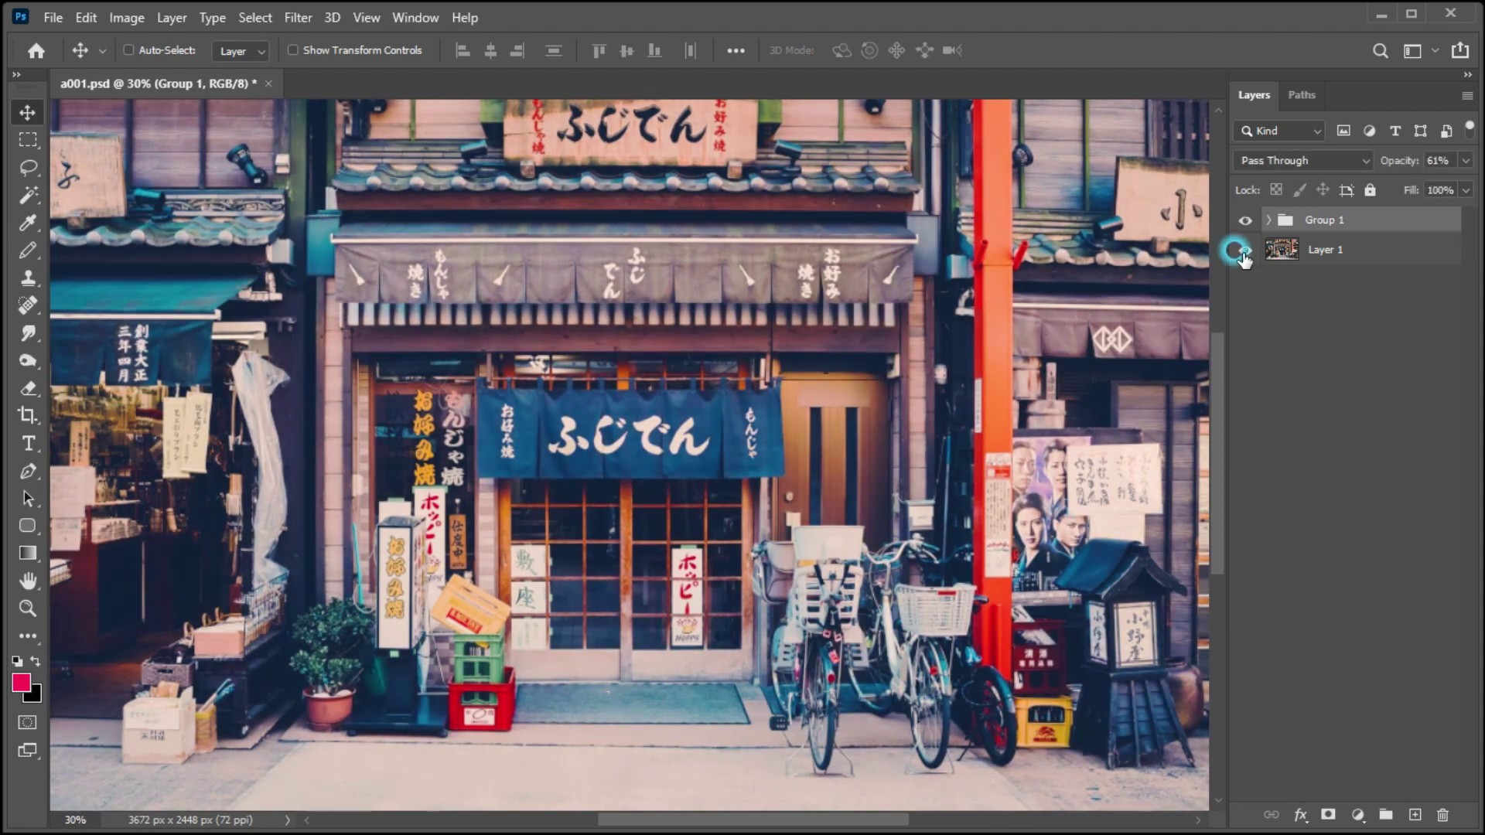
alt+click(1243, 250)
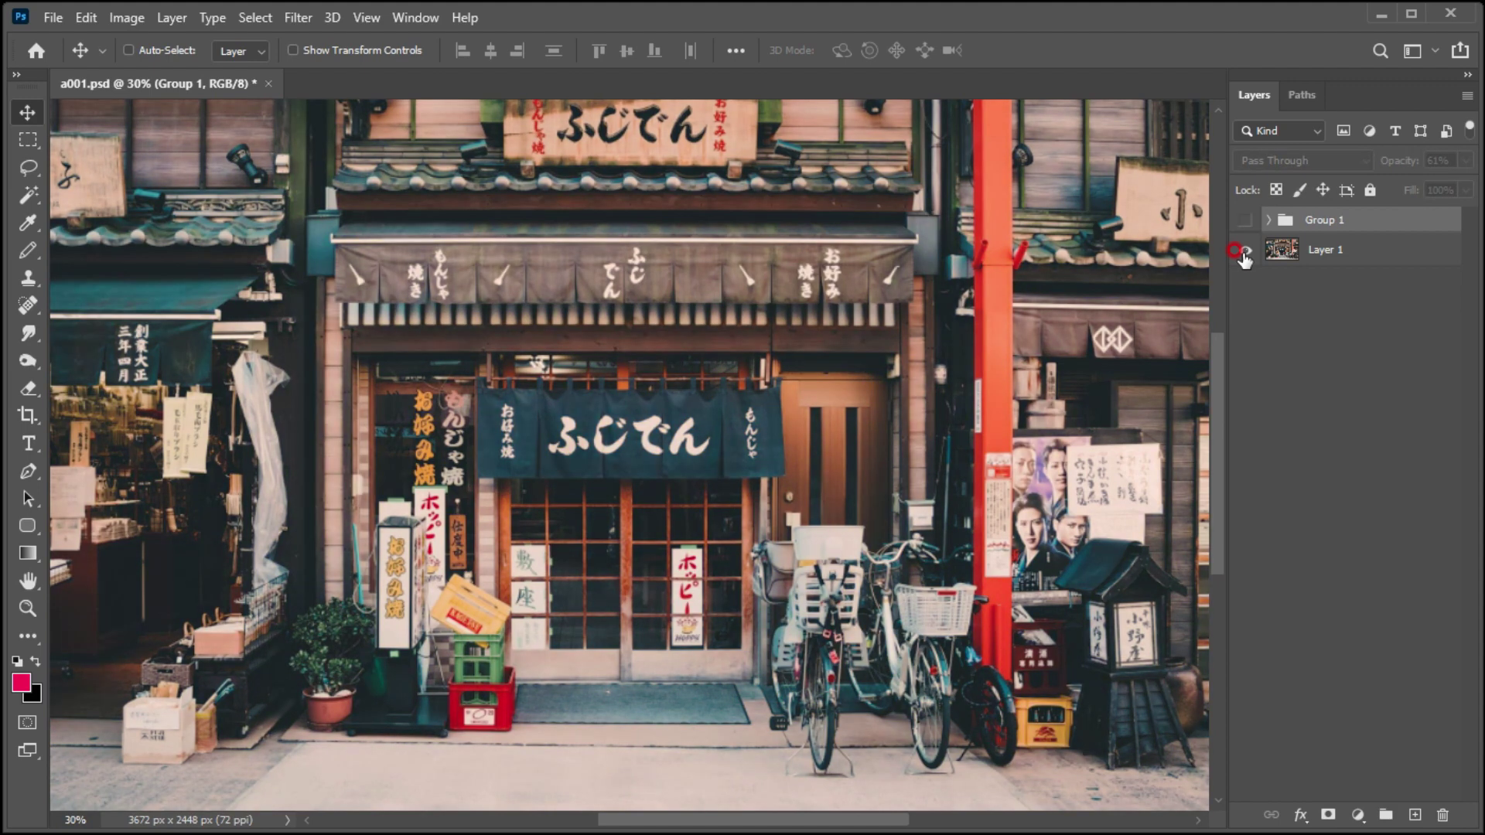
alt+click(1243, 251)
alt+click(1244, 254)
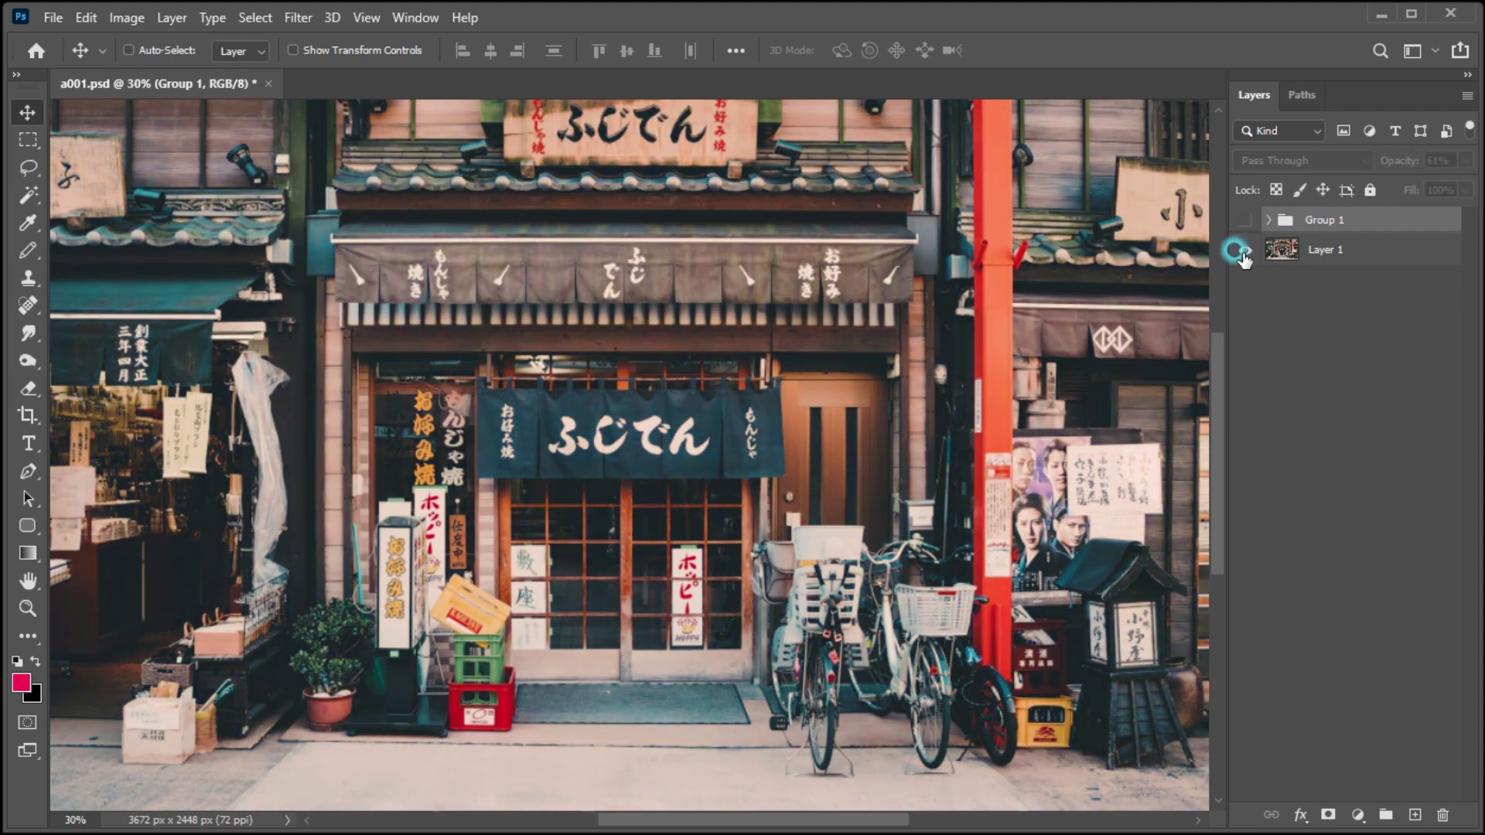